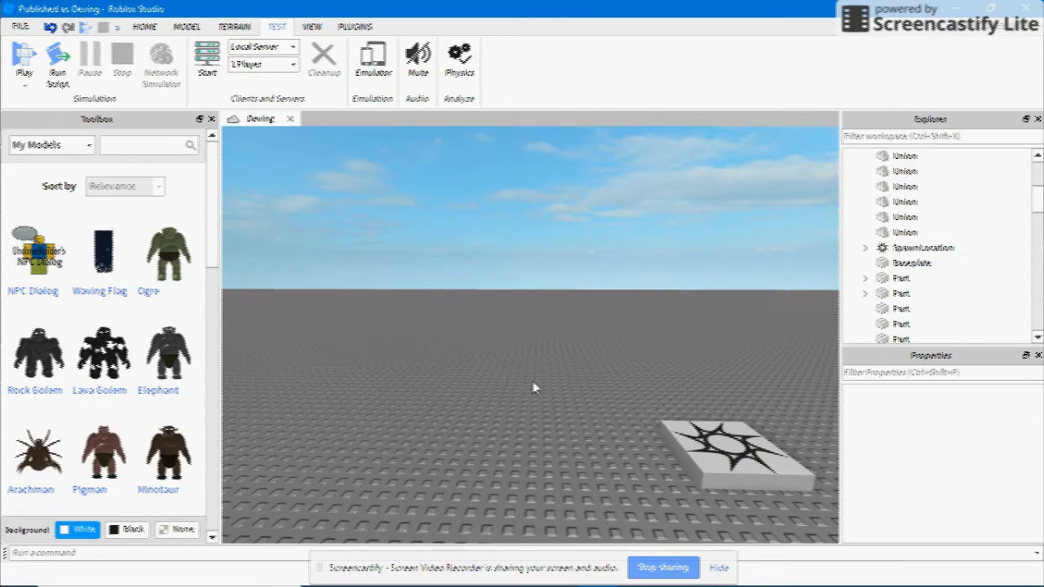
Insert the NPC Dialog model from My Models onto the baseplate and ungroup its UNGROUP ME model.
{"action": "right_click_drag", "start_coordinate": [461, 386], "coordinate": [462, 387]}
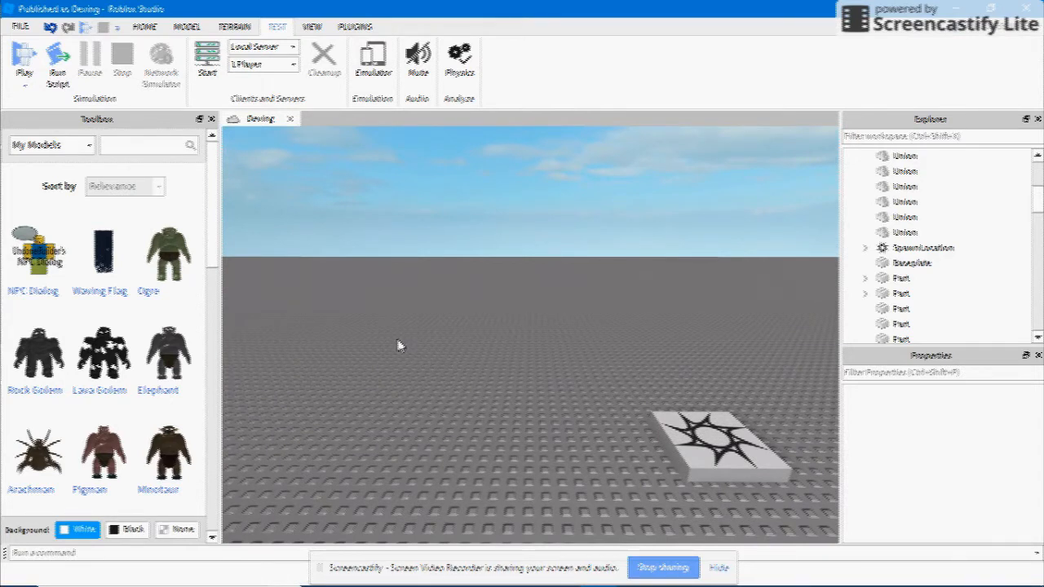
{"action": "left_click", "coordinate": [37, 285]}
{"action": "key", "text": "f"}
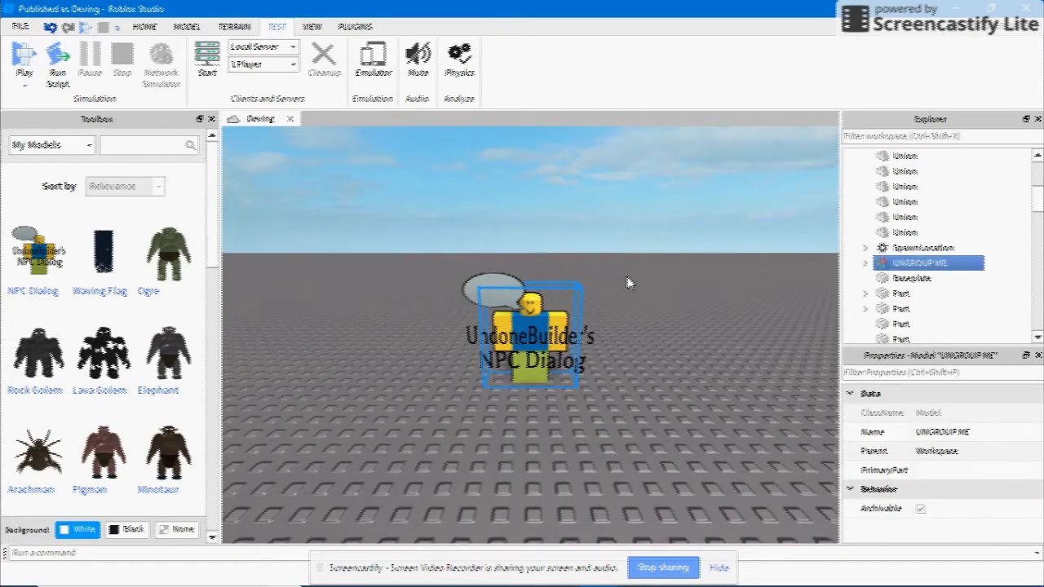
{"action": "scroll", "coordinate": [626, 283], "scroll_direction": "down", "scroll_amount": 3}
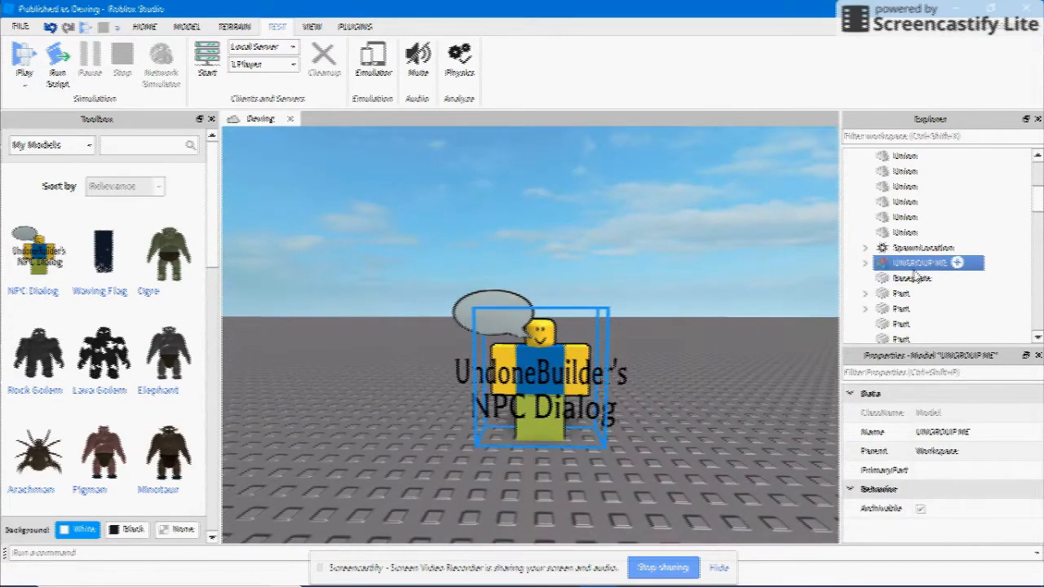
{"action": "left_click", "coordinate": [187, 26]}
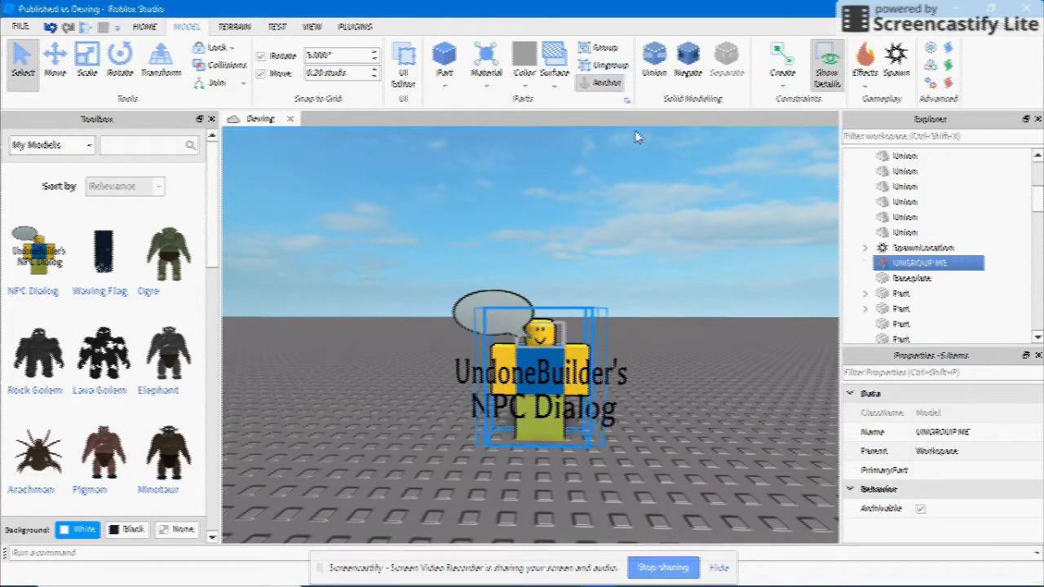
{"action": "key", "text": "ctrl+u"}
{"action": "left_click", "coordinate": [671, 283]}
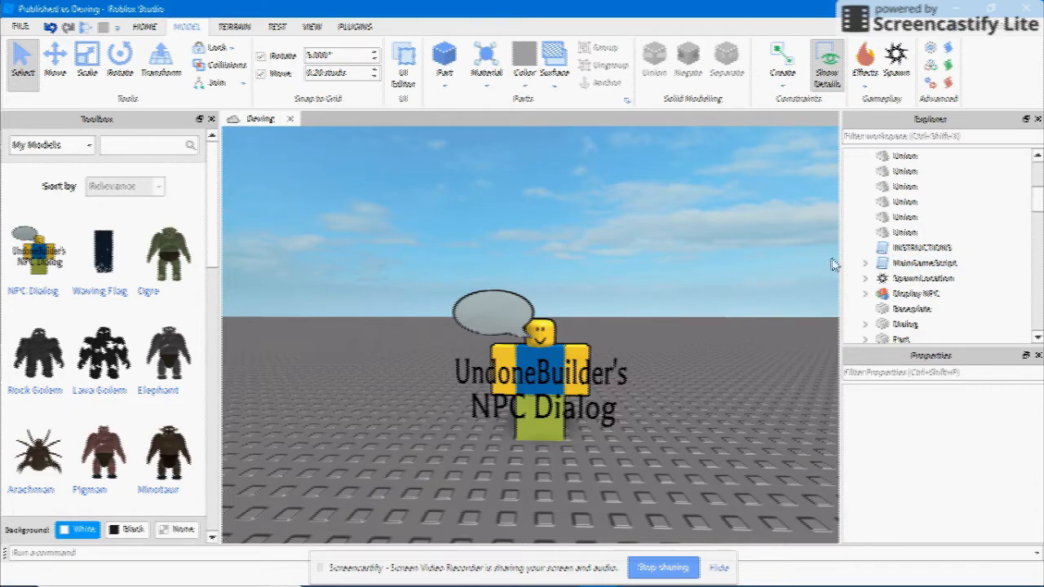
Inspect the ungrouped Display NPC model and the Dialog part that surrounds it in the scene.
{"action": "key", "text": "s"}
{"action": "right_click_drag", "start_coordinate": [675, 287], "coordinate": [644, 308]}
{"action": "key", "text": "w"}
{"action": "key", "text": "s"}
{"action": "key", "text": "w"}
{"action": "key", "text": "s"}
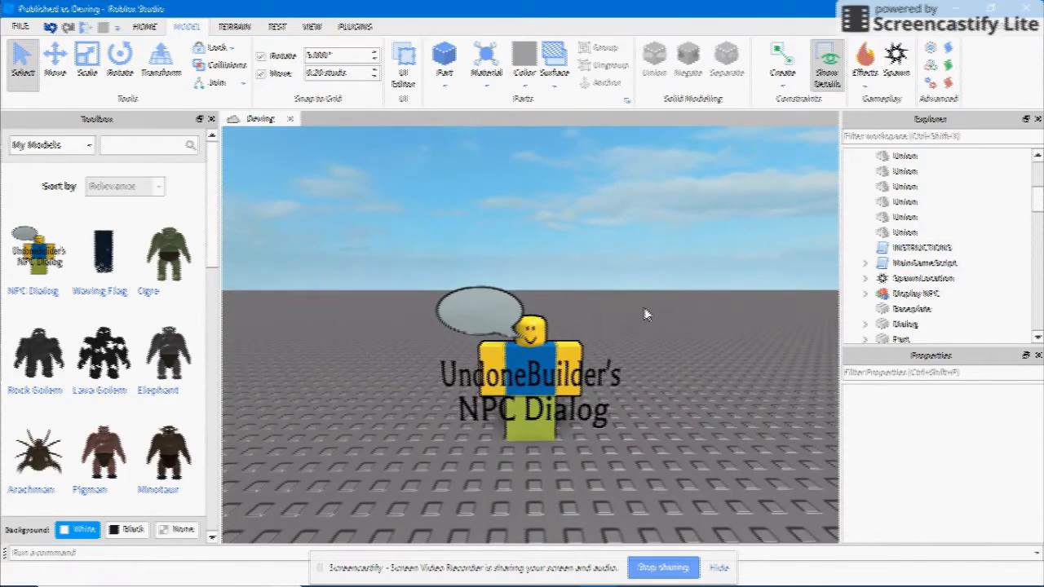
{"action": "left_click", "coordinate": [530, 343]}
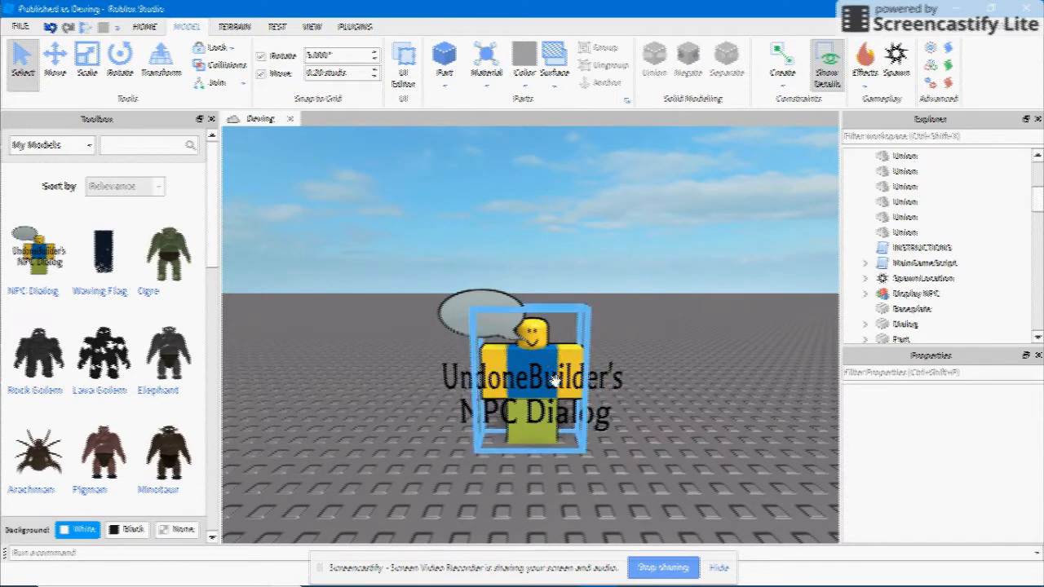
{"action": "left_click", "coordinate": [595, 373]}
{"action": "scroll", "coordinate": [925, 261], "scroll_direction": "down", "scroll_amount": 1}
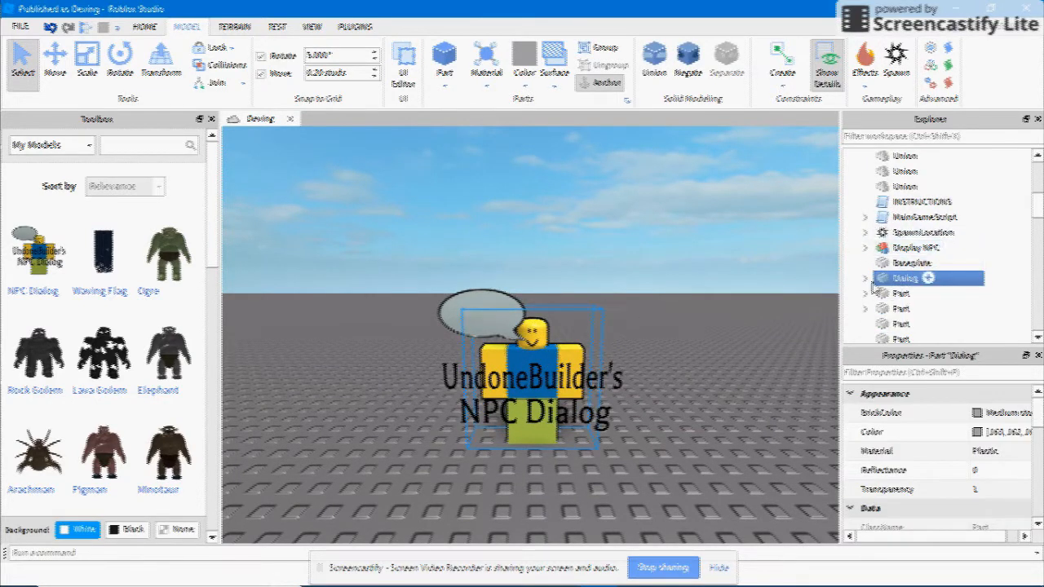
{"action": "left_click", "coordinate": [946, 247]}
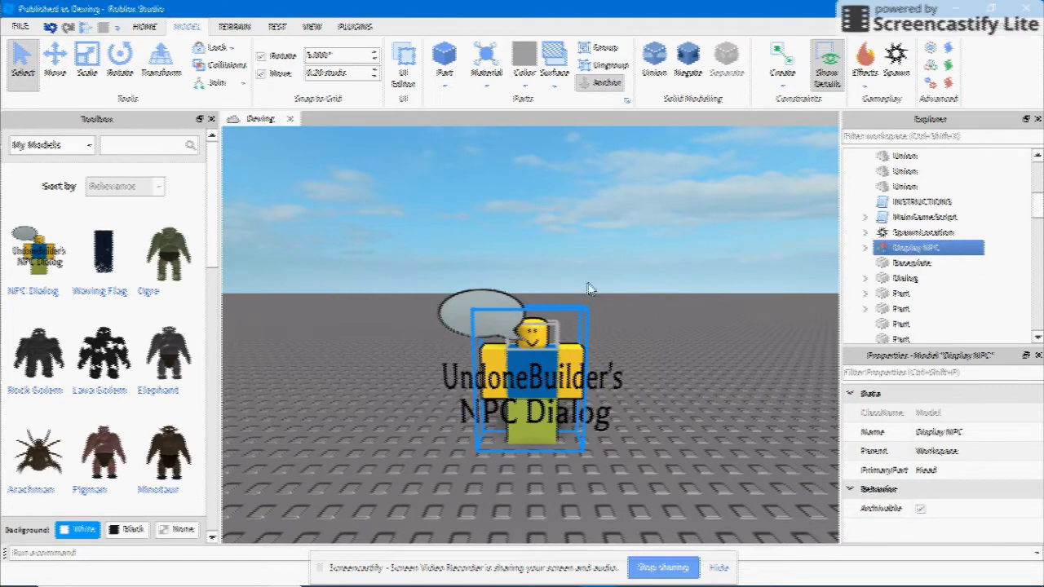
{"action": "left_click", "coordinate": [608, 357]}
{"action": "scroll", "coordinate": [620, 352], "scroll_direction": "up", "scroll_amount": 5}
{"action": "scroll", "coordinate": [636, 345], "scroll_direction": "down", "scroll_amount": 3}
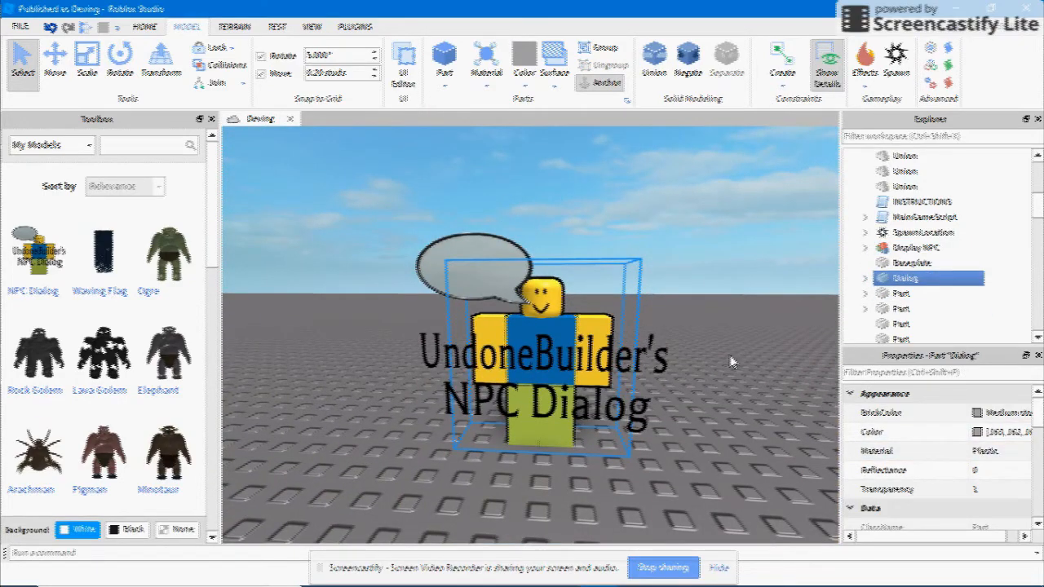
{"action": "scroll", "coordinate": [732, 362], "scroll_direction": "down", "scroll_amount": 5}
{"action": "scroll", "coordinate": [732, 364], "scroll_direction": "up", "scroll_amount": 5}
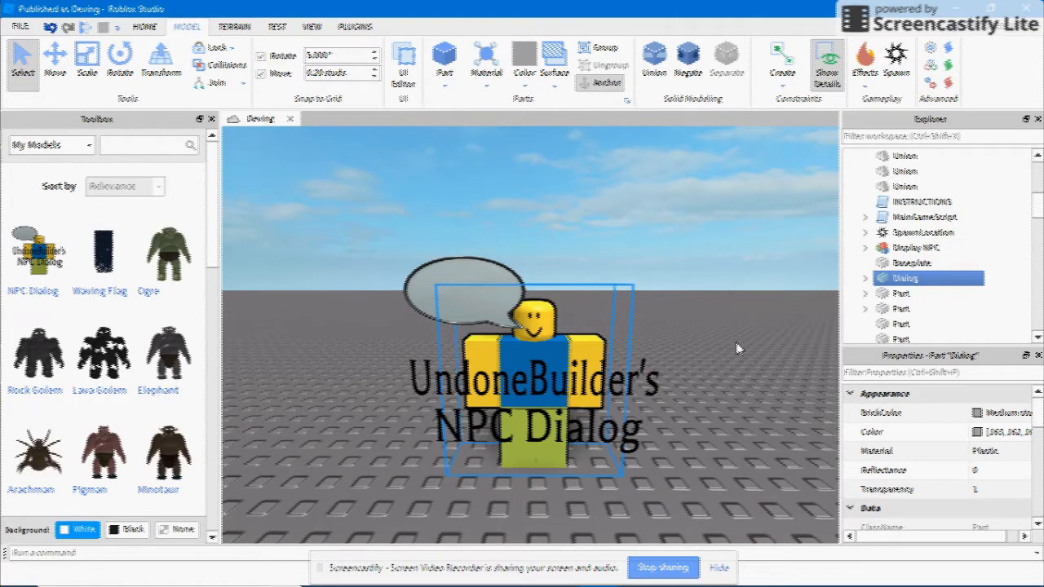
Expand the Dialog part down through NPC and Dialog to view its settings, such as ChatColor, NPCName, ReadSpeed and Icon.
{"action": "scroll", "coordinate": [865, 269], "scroll_direction": "down", "scroll_amount": 1}
{"action": "left_click", "coordinate": [865, 232]}
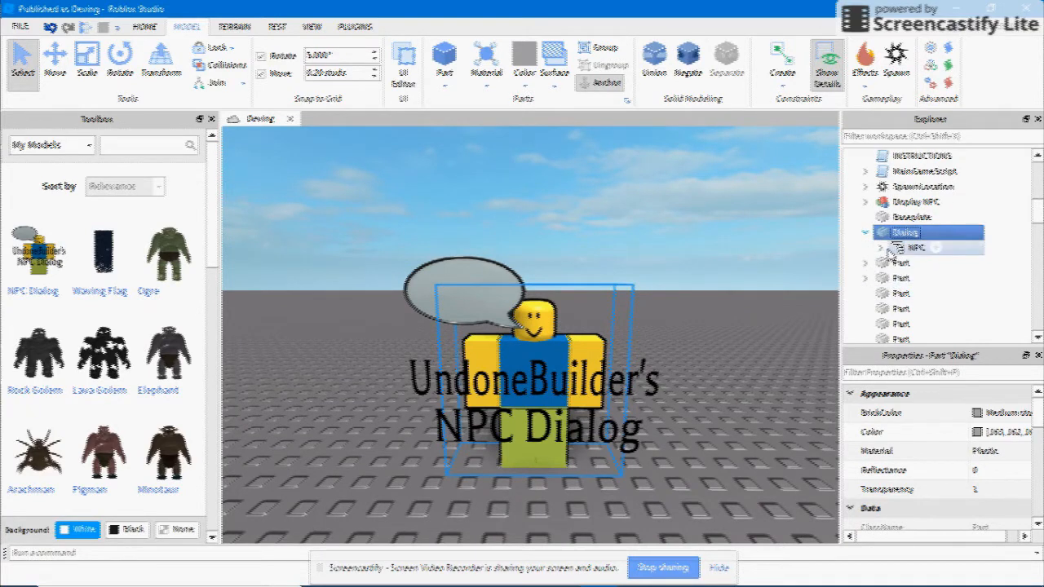
{"action": "left_click", "coordinate": [882, 248]}
{"action": "left_click", "coordinate": [897, 263]}
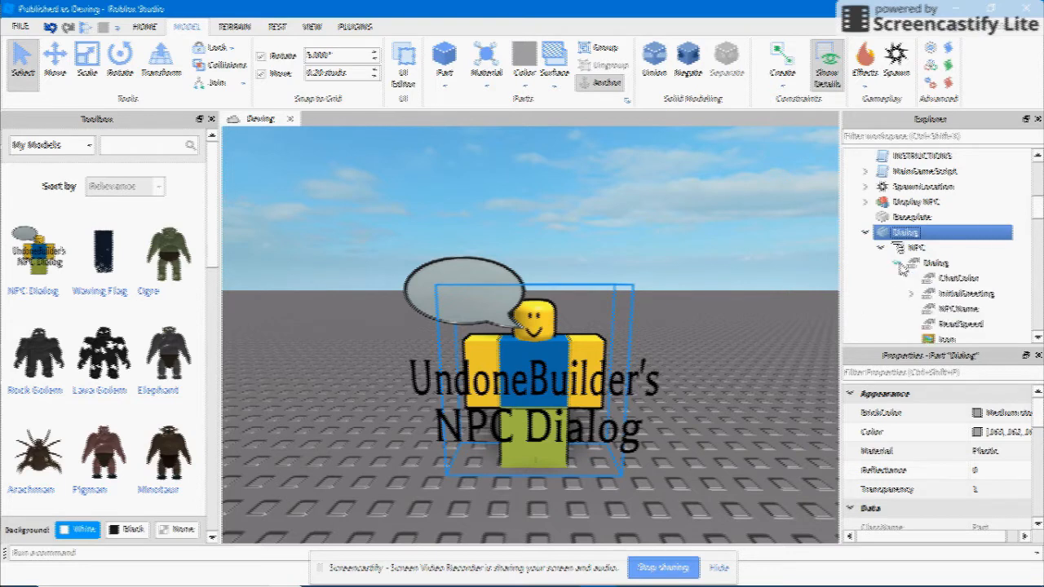
{"action": "scroll", "coordinate": [903, 271], "scroll_direction": "down", "scroll_amount": 1}
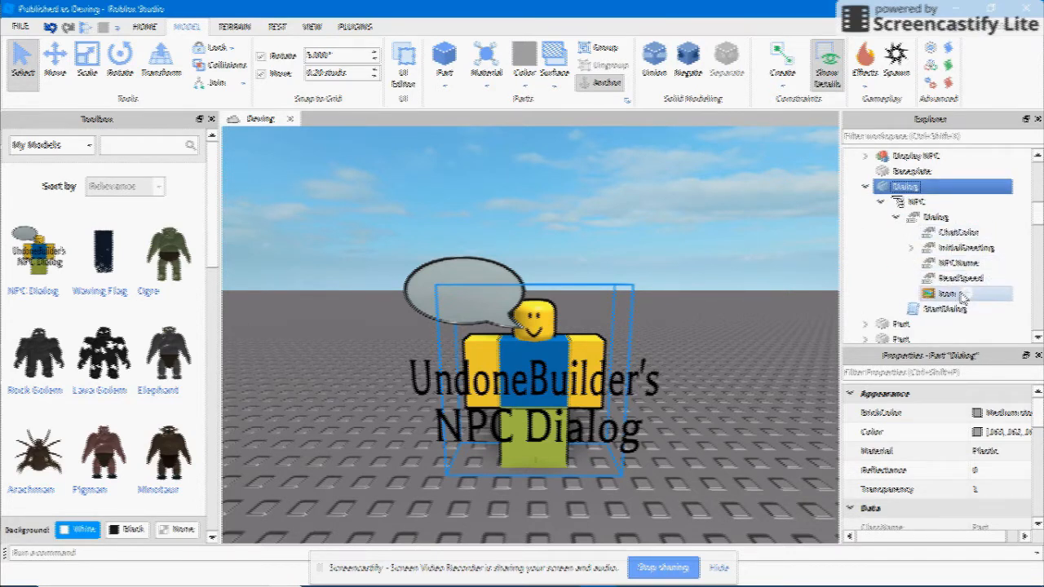
{"action": "left_click", "coordinate": [815, 284]}
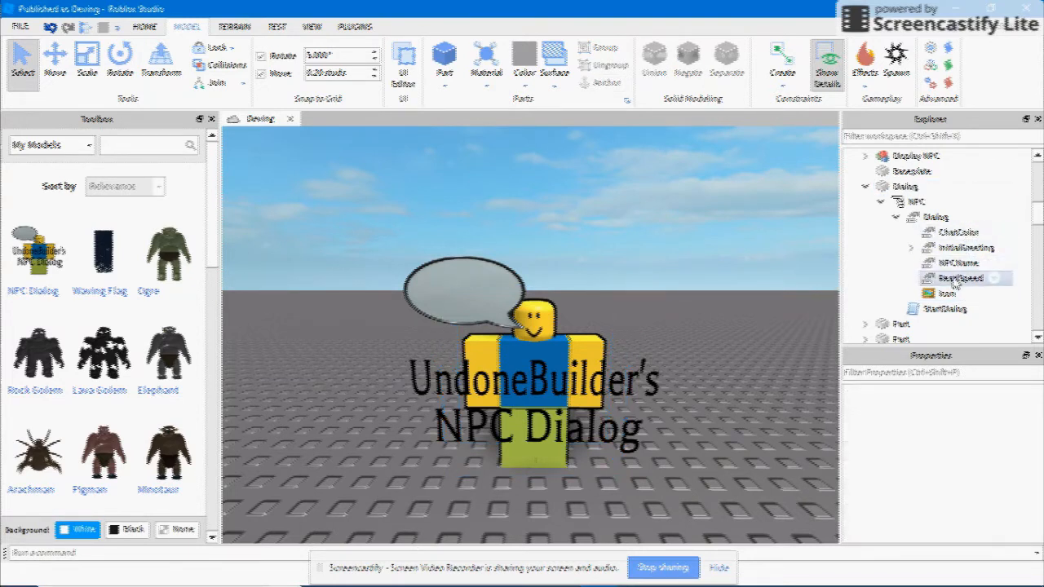
Examine the response branches nested under InitialGreeting, including "Hi", "Who are you?" and "Some tacos?".
{"action": "left_click", "coordinate": [912, 248]}
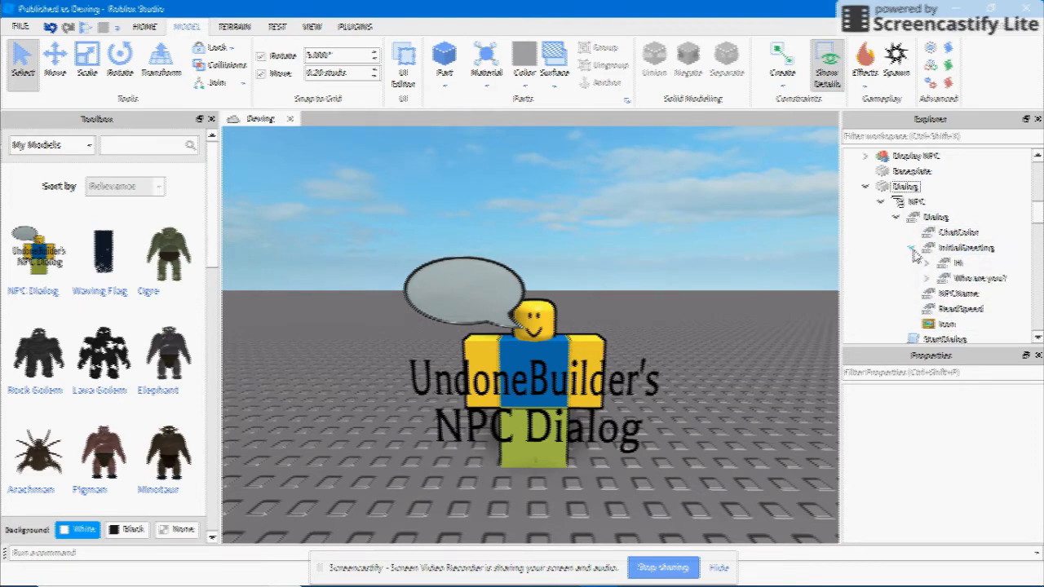
{"action": "left_click", "coordinate": [974, 279]}
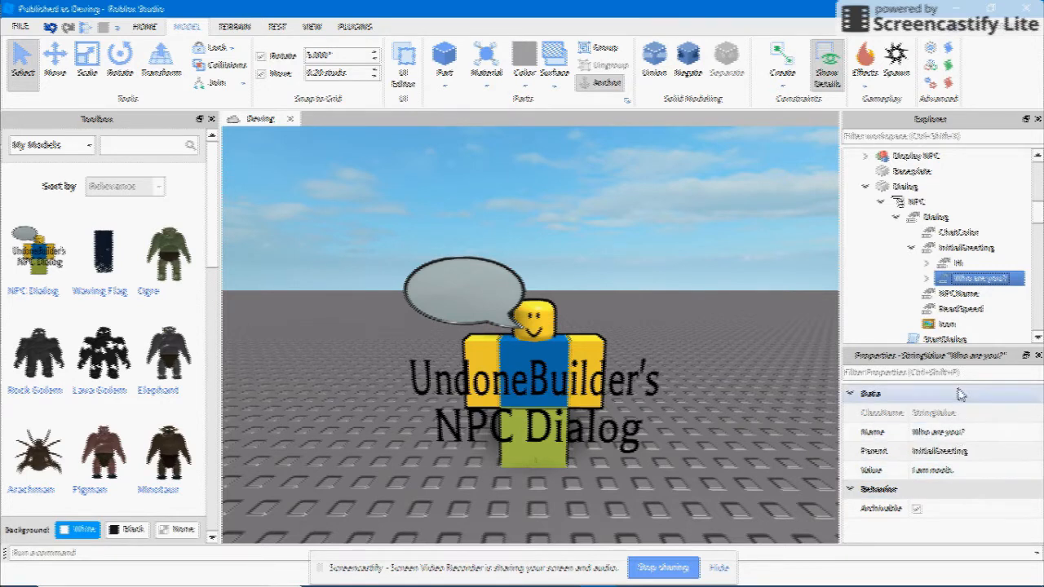
{"action": "left_click", "coordinate": [928, 279]}
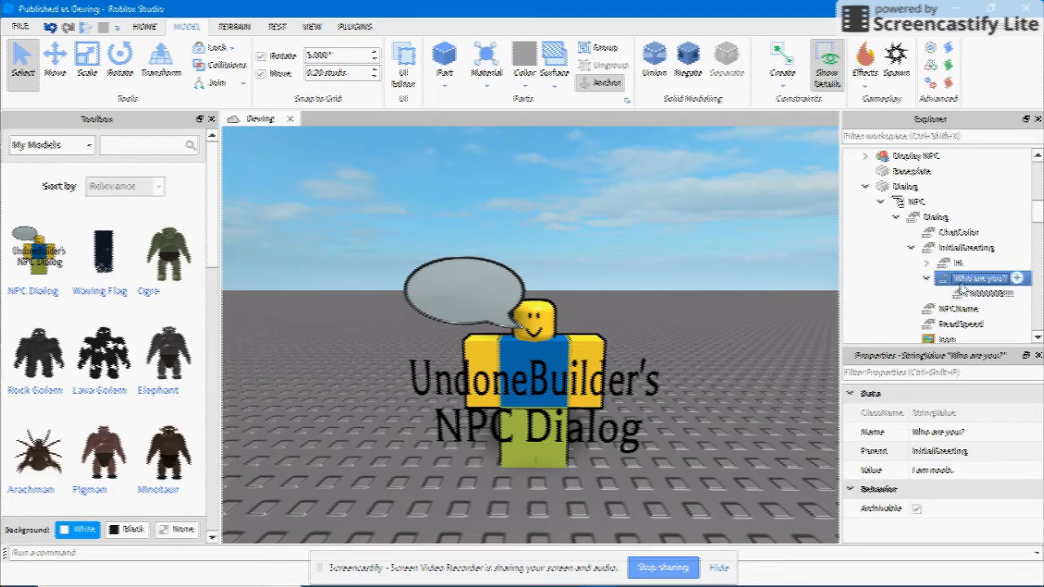
{"action": "left_click", "coordinate": [927, 264]}
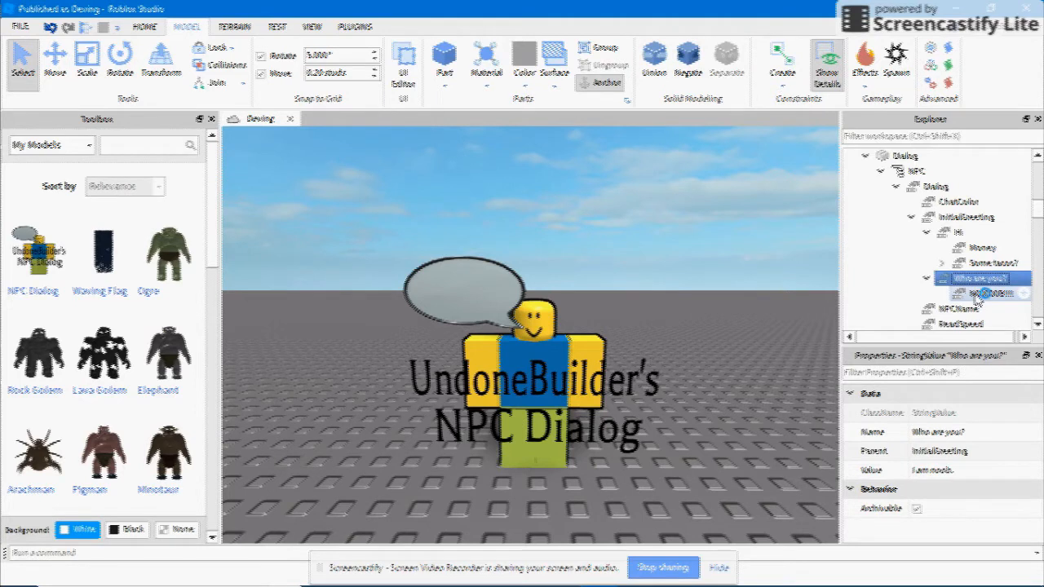
{"action": "left_click", "coordinate": [942, 263]}
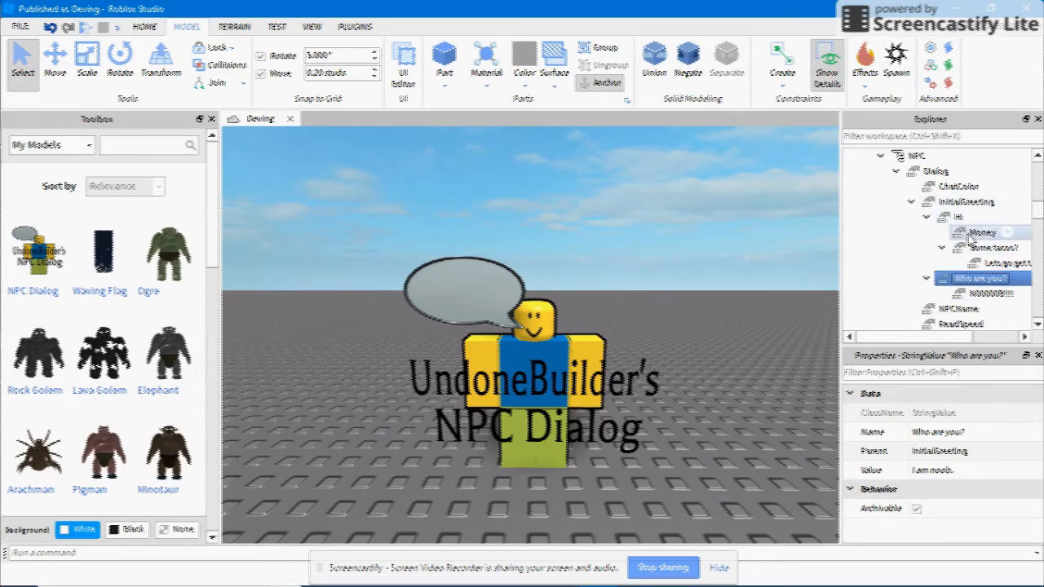
{"action": "left_click", "coordinate": [732, 231]}
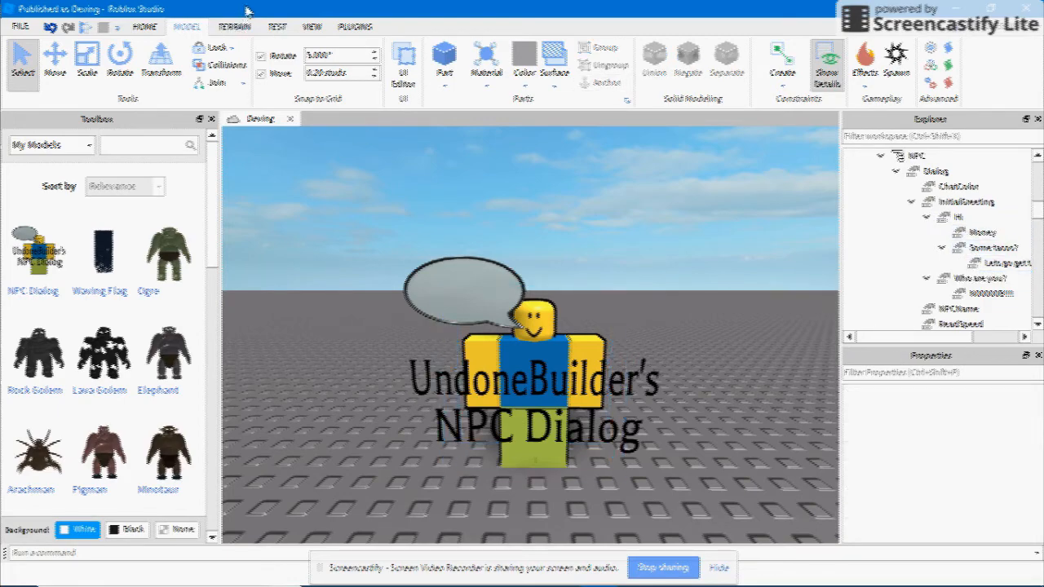
Playtest the NPC dialog by answering "Hi" and "Money", and stop the simulation.
{"action": "left_click", "coordinate": [277, 26]}
{"action": "left_click", "coordinate": [24, 61]}
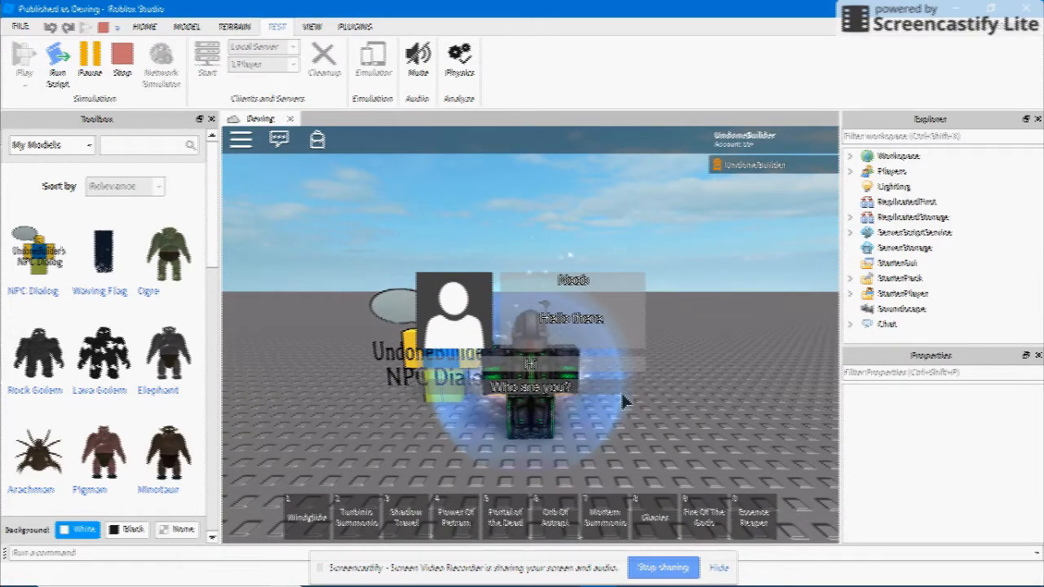
{"action": "left_click", "coordinate": [632, 366]}
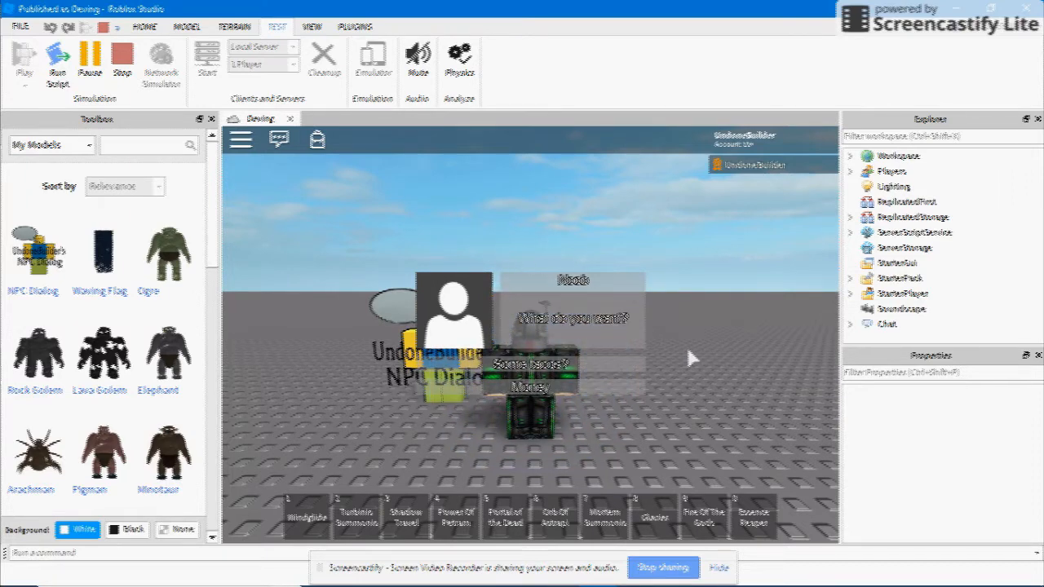
{"action": "left_click", "coordinate": [633, 392]}
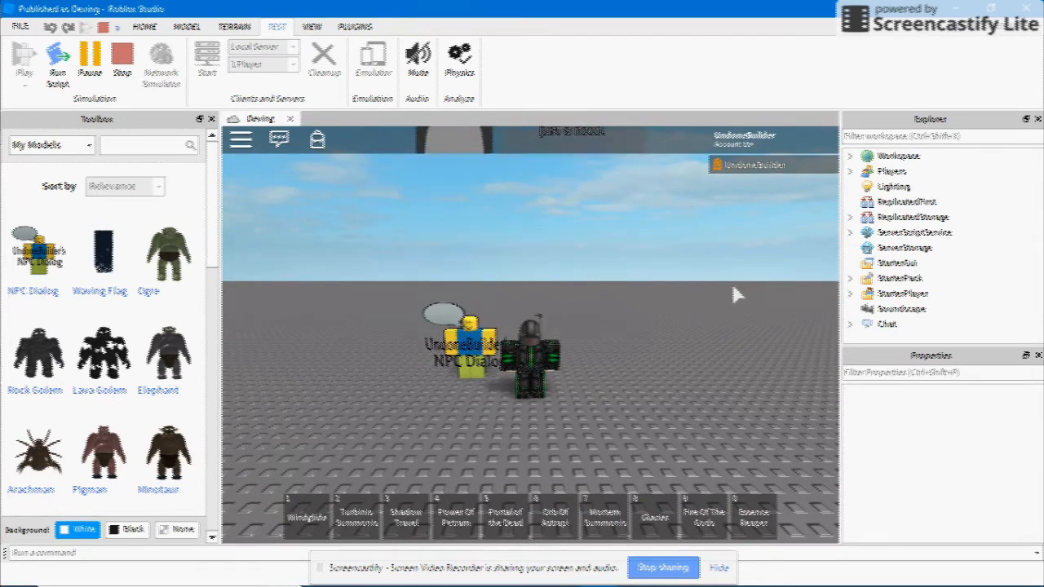
{"action": "left_click", "coordinate": [122, 65]}
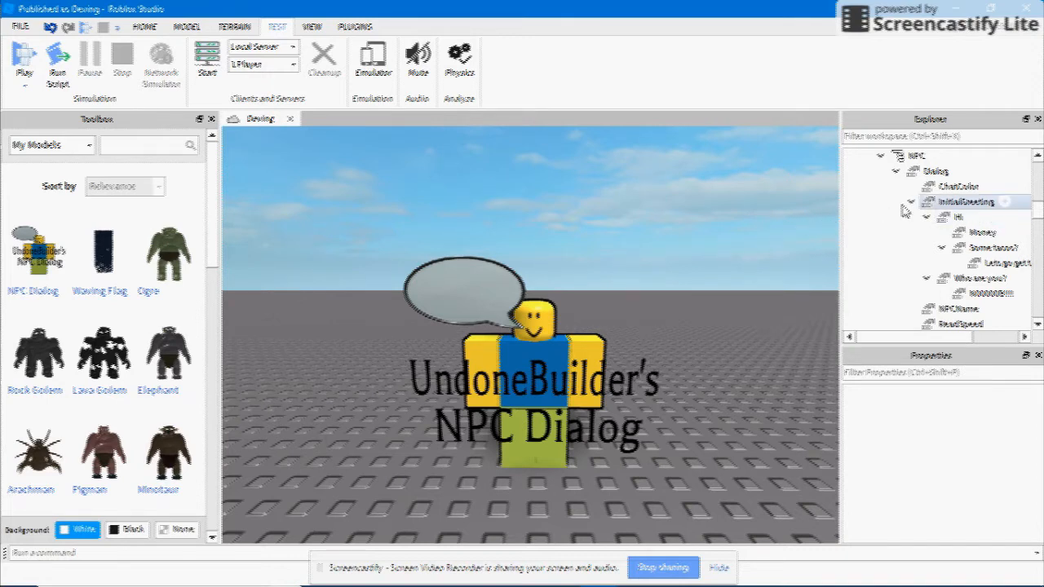
Collapse the response branches under InitialGreeting and clear the selection.
{"action": "left_click", "coordinate": [950, 248]}
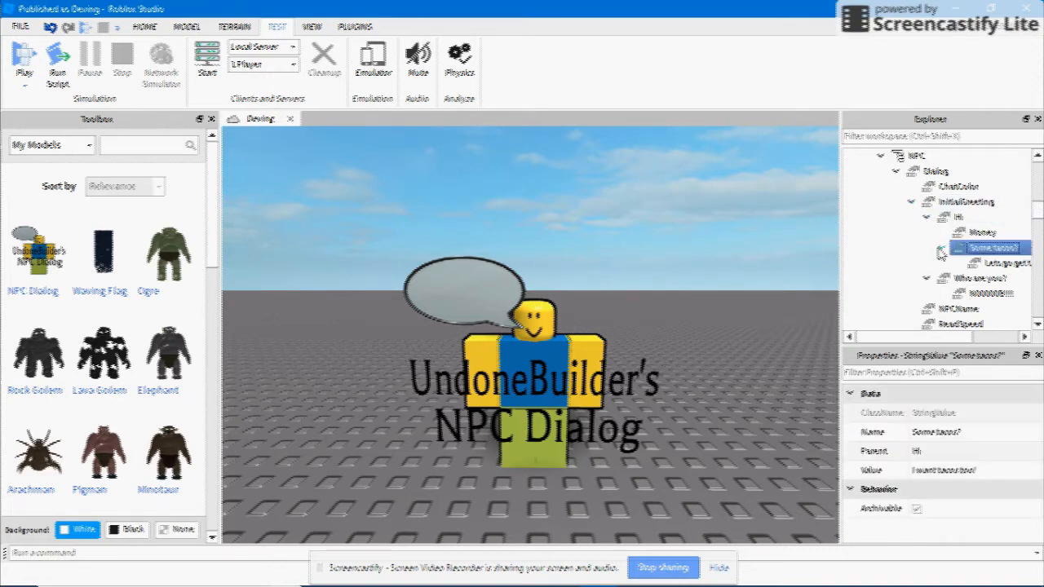
{"action": "left_click", "coordinate": [943, 247]}
{"action": "left_click", "coordinate": [926, 262]}
{"action": "left_click", "coordinate": [928, 218]}
{"action": "left_click", "coordinate": [911, 201]}
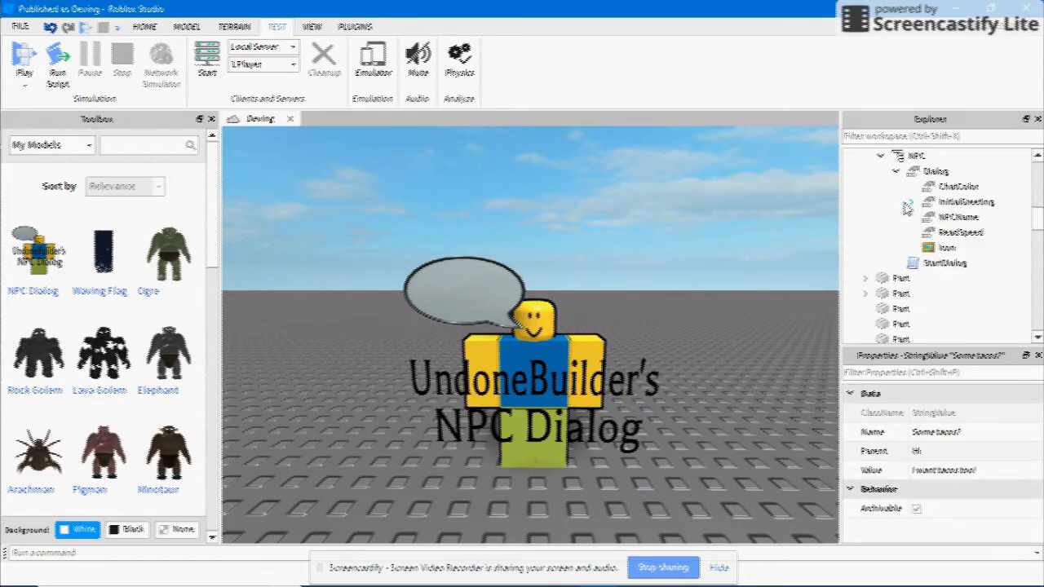
{"action": "left_click", "coordinate": [775, 248]}
{"action": "scroll", "coordinate": [757, 255], "scroll_direction": "up", "scroll_amount": 1}
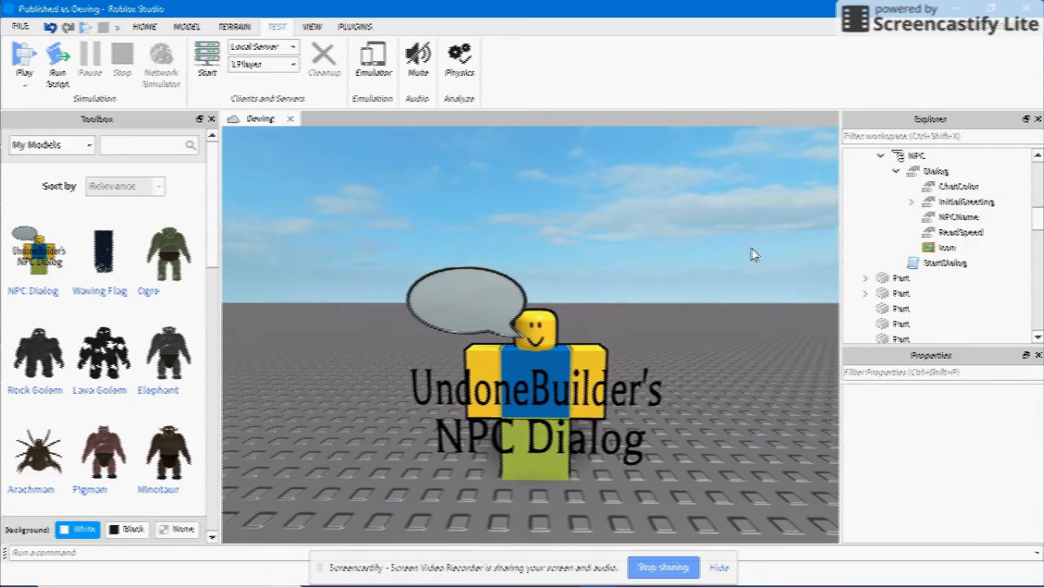
{"action": "right_click_drag", "start_coordinate": [754, 255], "coordinate": [754, 255]}
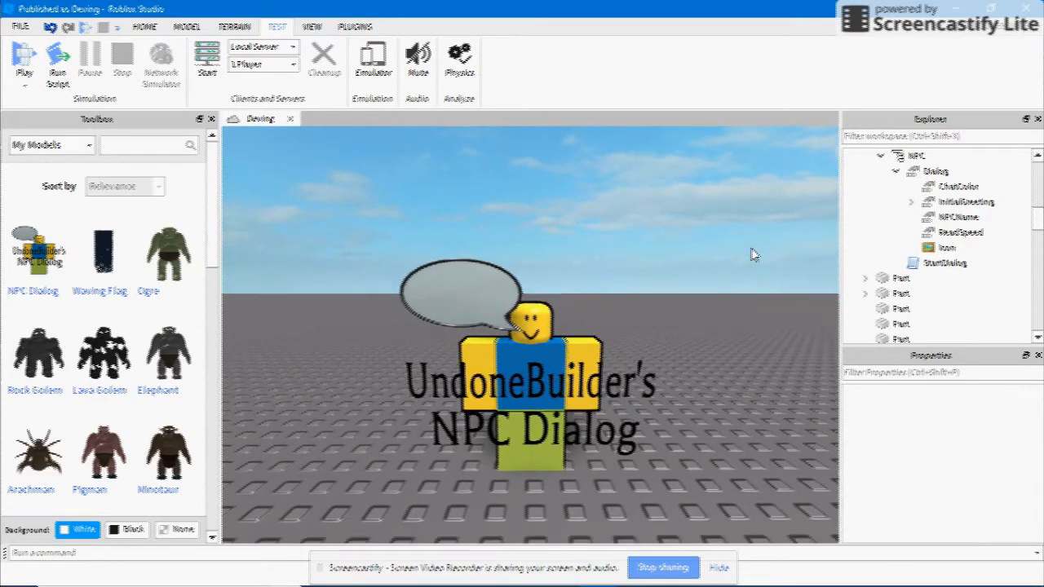
Set the ChatColor value to red and playtest the dialog box's colour, stopping the simulation at the end.
{"action": "left_click", "coordinate": [946, 187]}
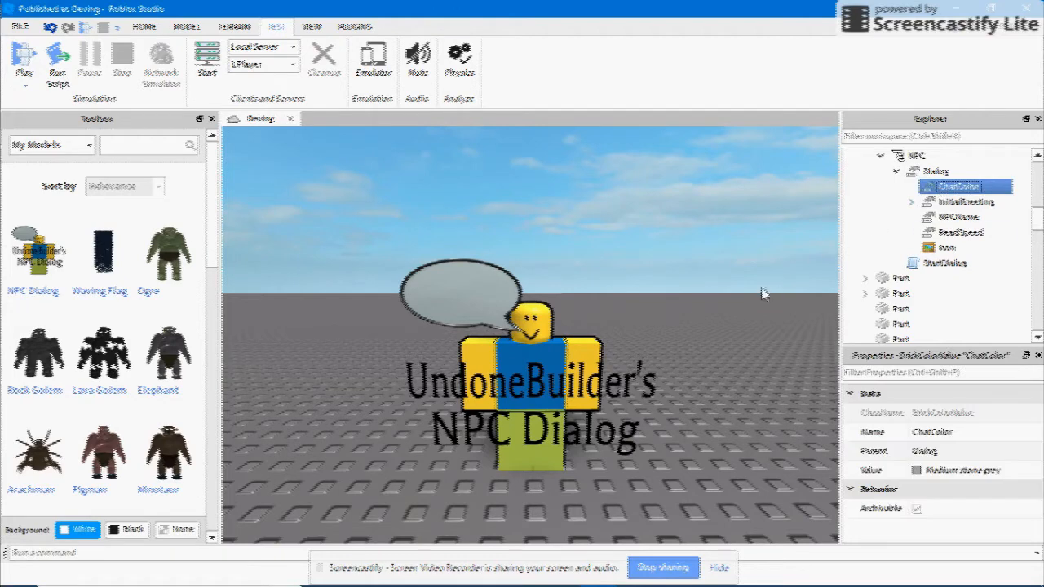
{"action": "left_click", "coordinate": [922, 473]}
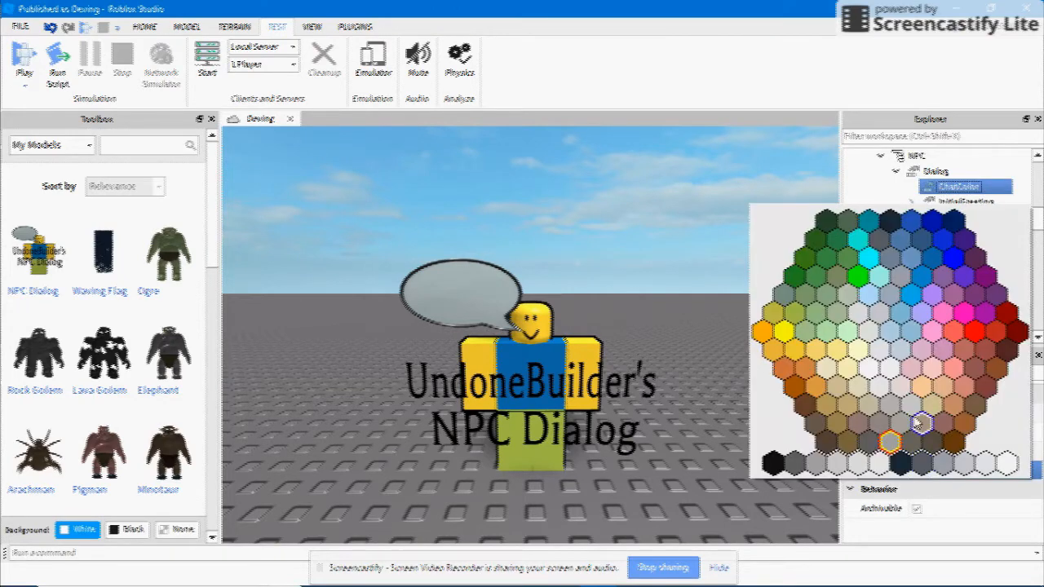
{"action": "left_click", "coordinate": [975, 334]}
{"action": "key", "text": "F5"}
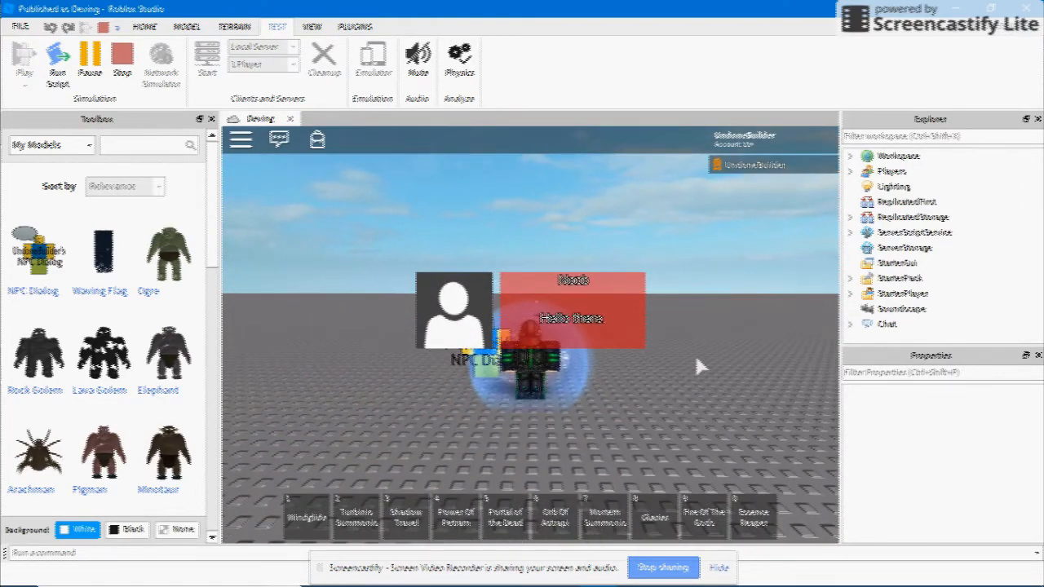
{"action": "left_click", "coordinate": [123, 61]}
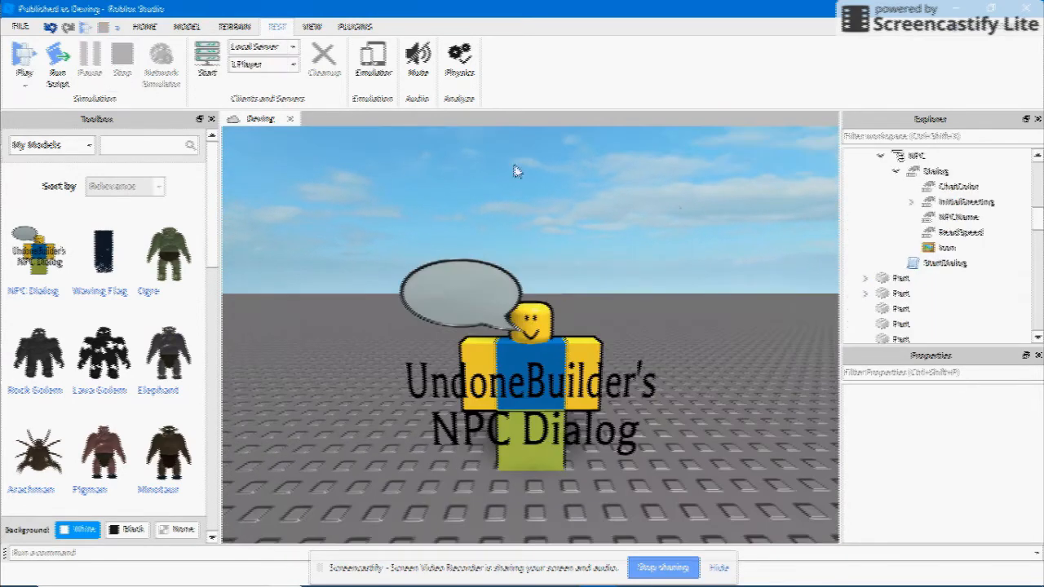
Restore the ChatColor value to Medium stone grey and clear the selection.
{"action": "left_click", "coordinate": [958, 186]}
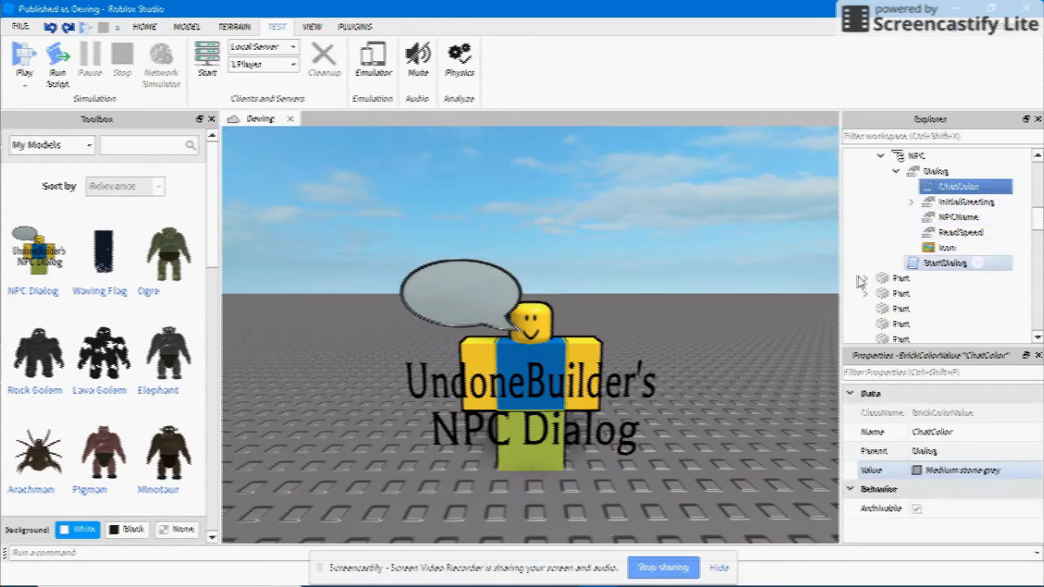
{"action": "left_click", "coordinate": [680, 286]}
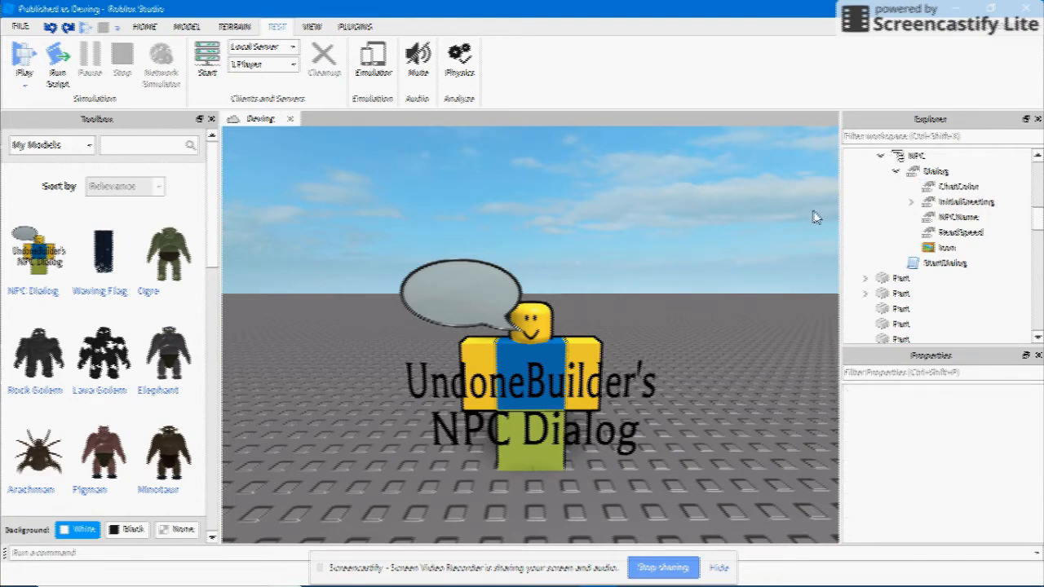
Set the NPCName value to a random string of letters and playtest the dialog's displayed name, stopping the simulation at the end.
{"action": "left_click", "coordinate": [960, 221]}
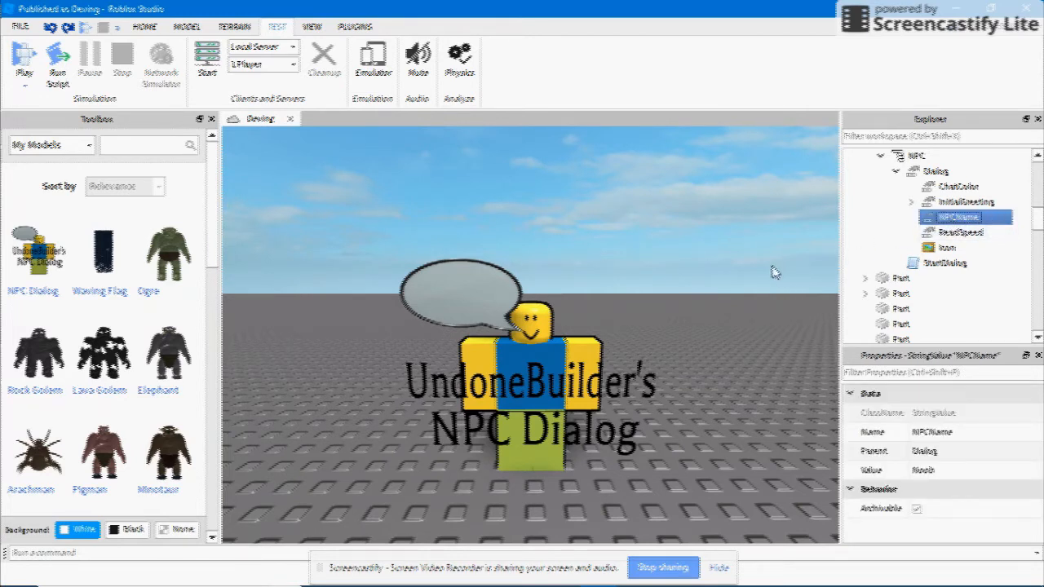
{"action": "left_click", "coordinate": [938, 472]}
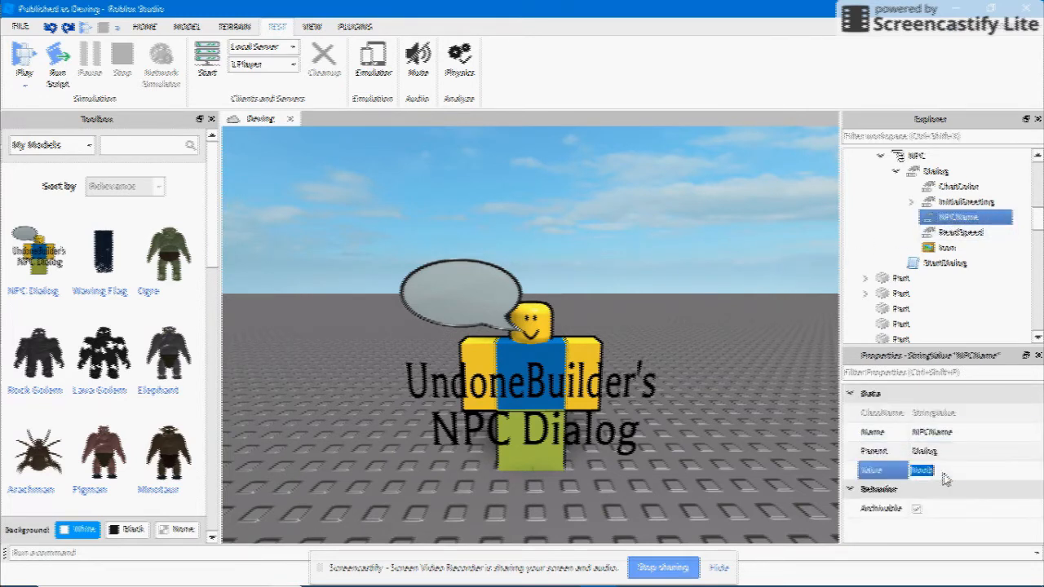
{"action": "type", "text": "J"}
{"action": "key", "text": "Return"}
{"action": "key", "text": "F5"}
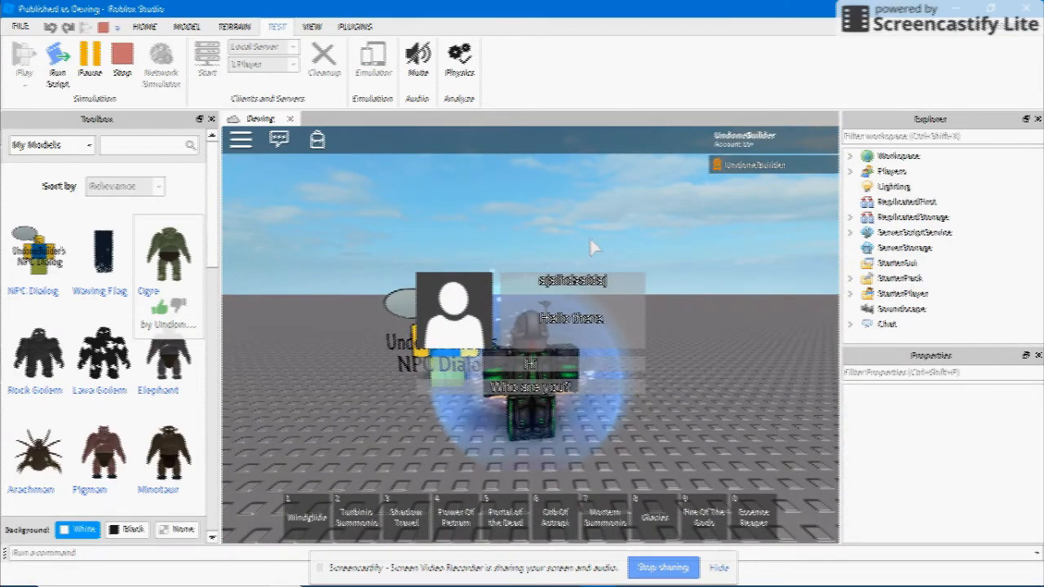
{"action": "left_click", "coordinate": [122, 65]}
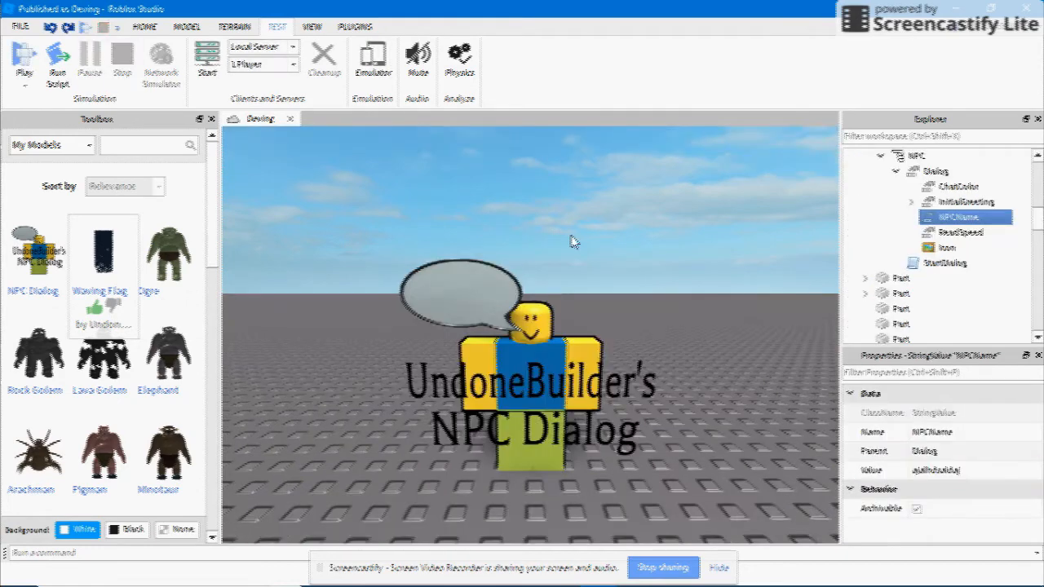
Select the ReadSpeed value under Dialog to review its properties, and clear the selection.
{"action": "left_click", "coordinate": [960, 234]}
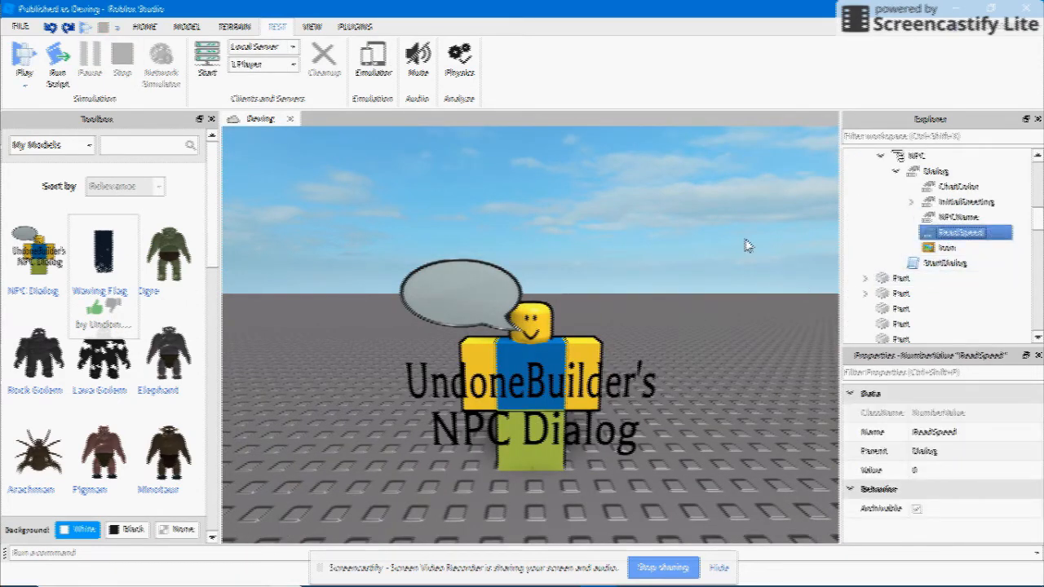
{"action": "right_click_drag", "start_coordinate": [748, 239], "coordinate": [748, 239]}
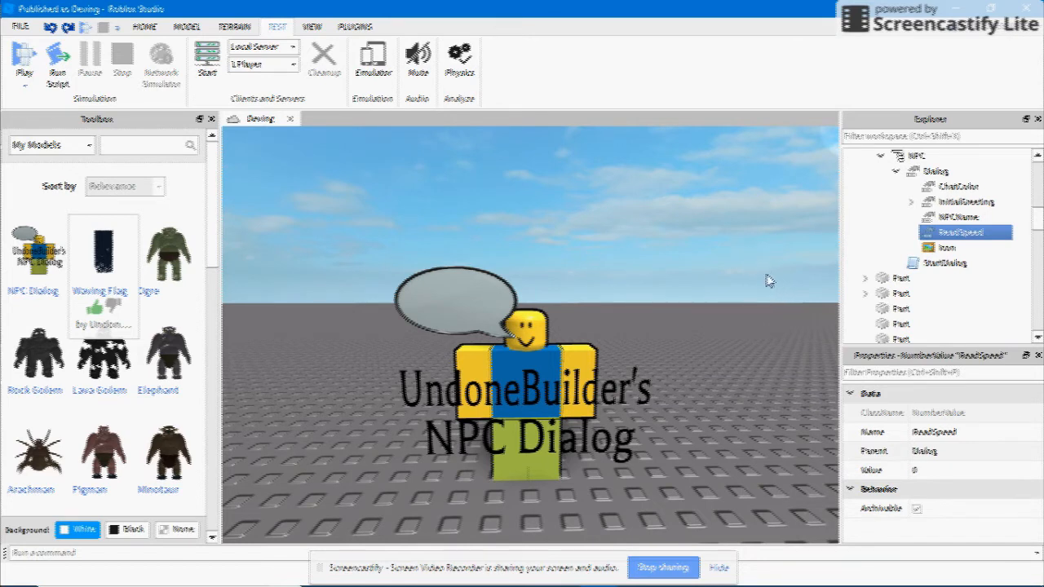
{"action": "left_click", "coordinate": [620, 252]}
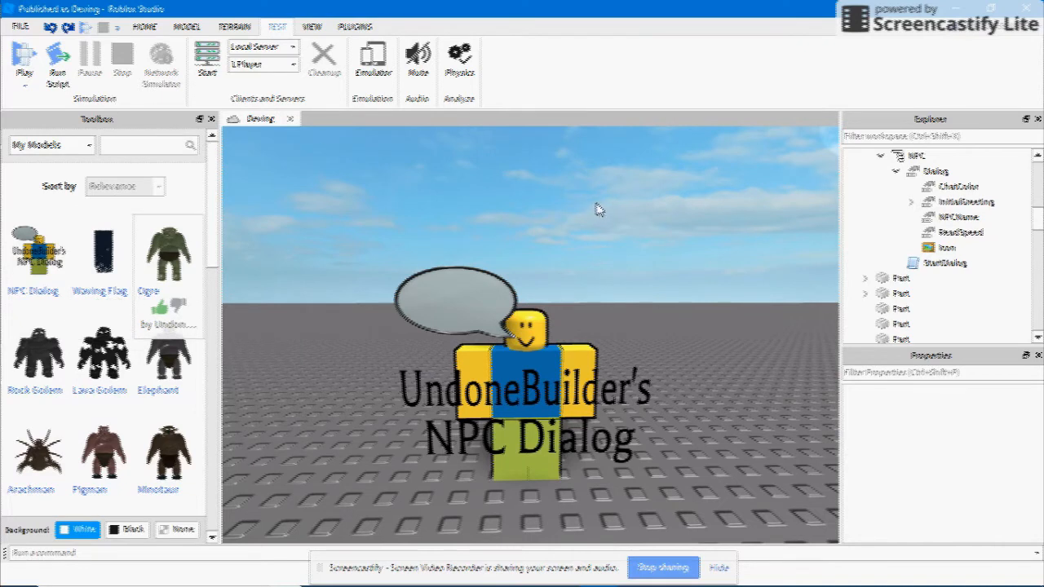
Select the Icon decal and playtest the dialog by walking up to the NPC to view the icon, stopping the simulation and clearing the selection.
{"action": "left_click", "coordinate": [946, 248]}
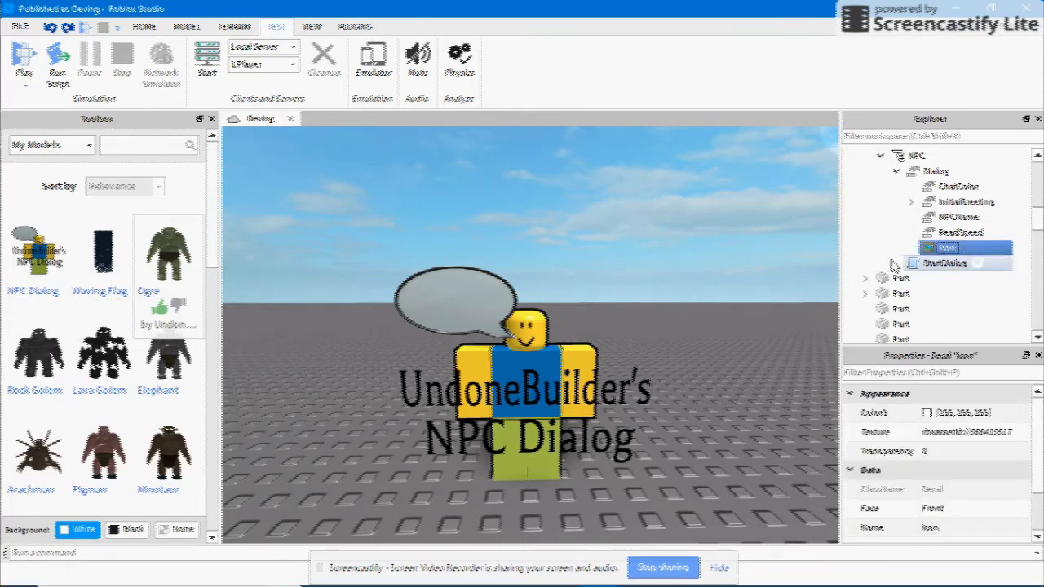
{"action": "left_click", "coordinate": [31, 54]}
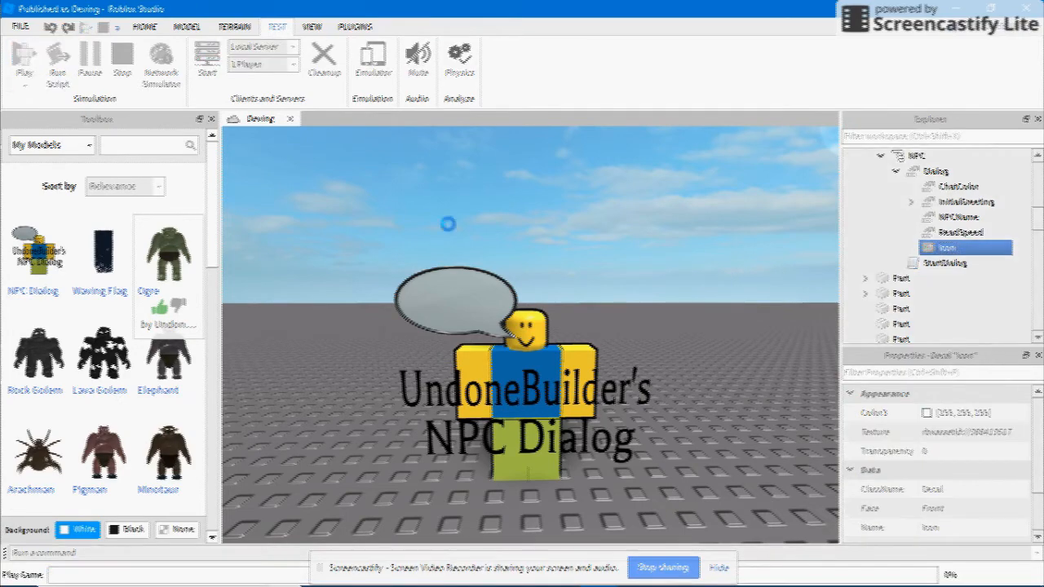
{"action": "key", "text": "w"}
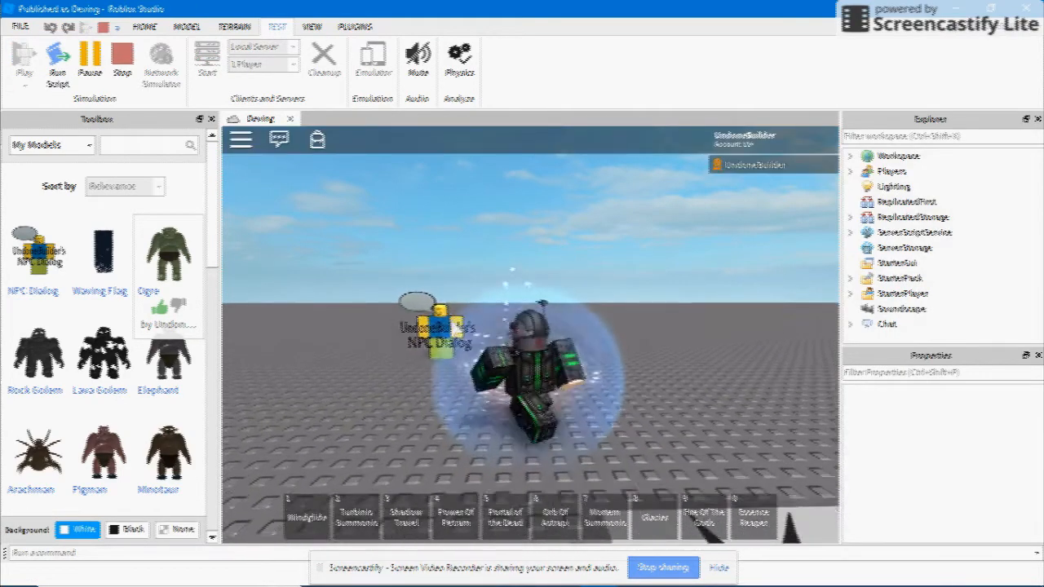
{"action": "key", "text": "s"}
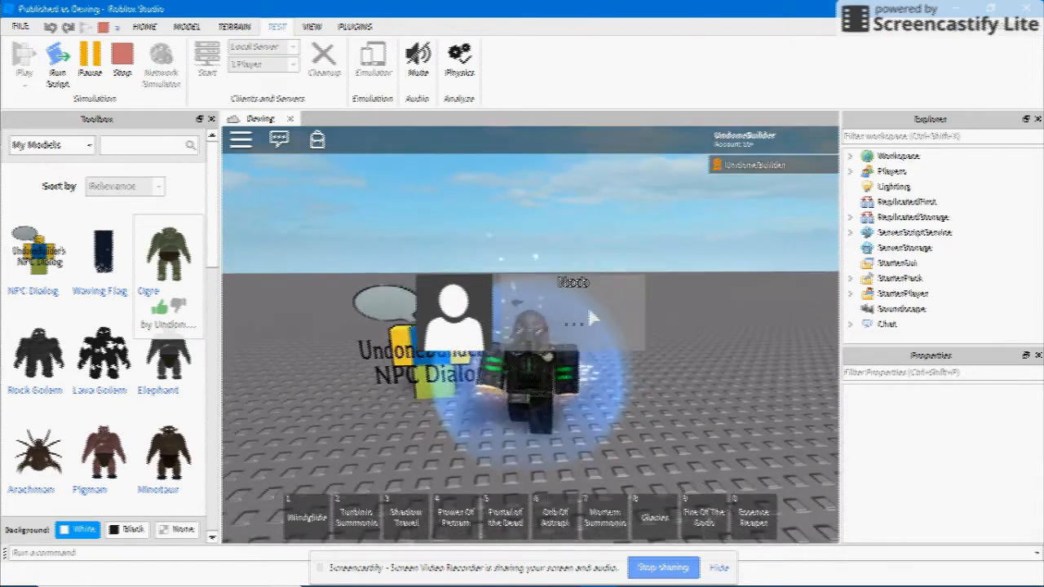
{"action": "key", "text": "d"}
{"action": "key", "text": "d"}
{"action": "key", "text": "s"}
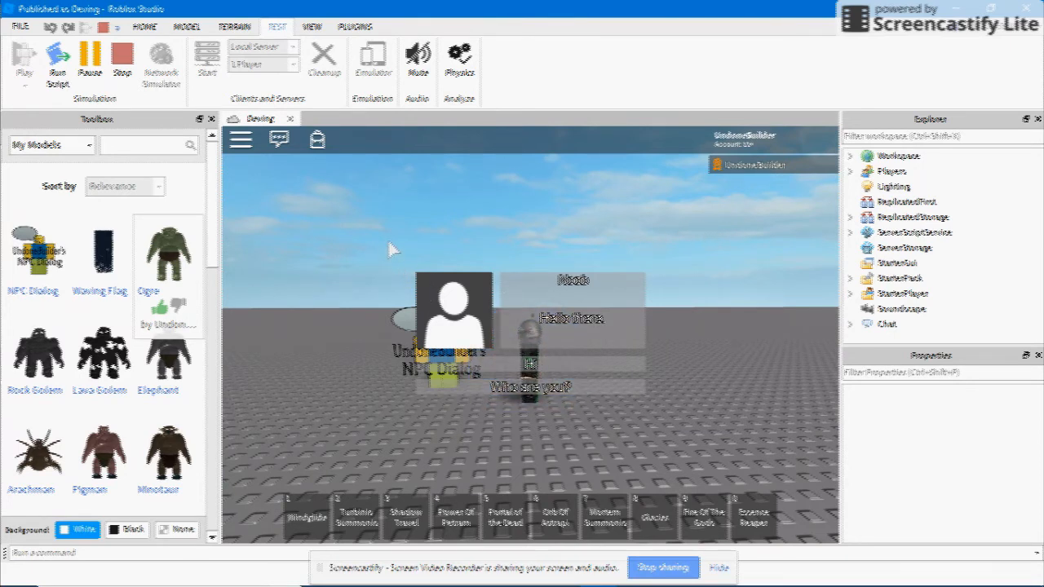
{"action": "key", "text": "a"}
{"action": "key", "text": "d"}
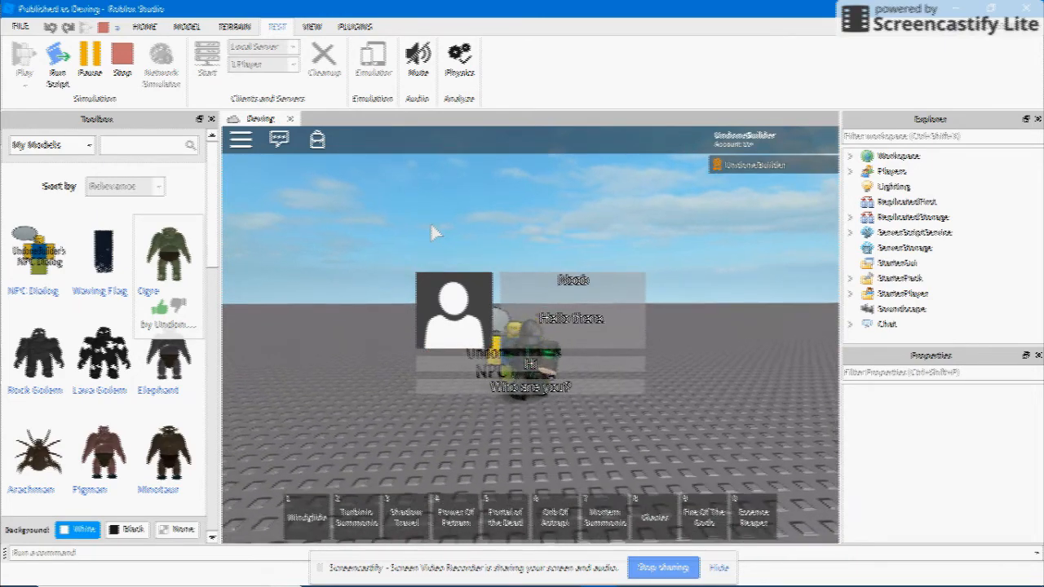
{"action": "left_click", "coordinate": [122, 61]}
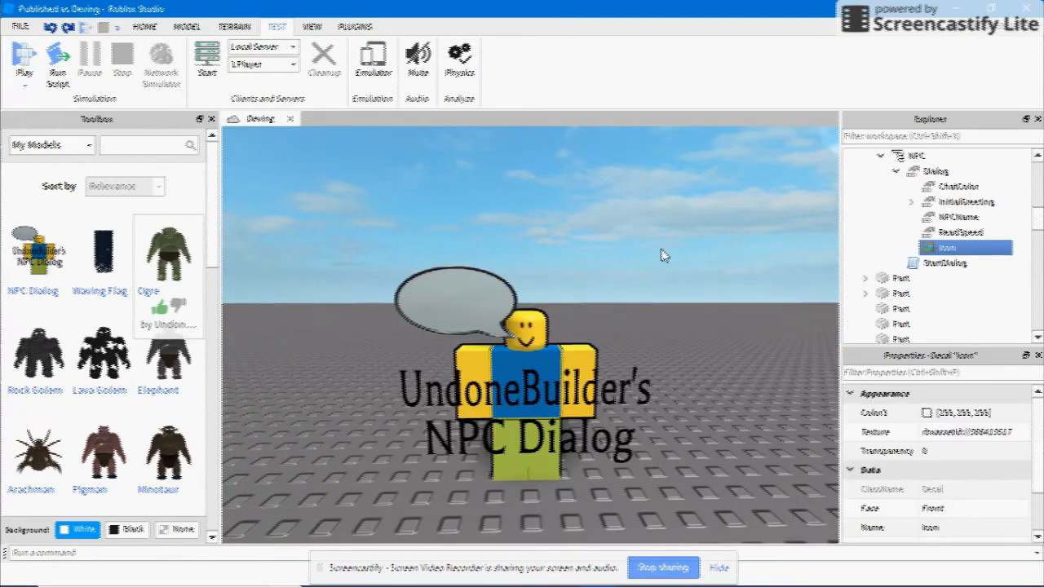
{"action": "left_click", "coordinate": [662, 256]}
Duplicate the invisible Dialog part around the NPC, place the copy on the empty baseplate beside it, and clear the selection.
{"action": "scroll", "coordinate": [881, 270], "scroll_direction": "up", "scroll_amount": 1}
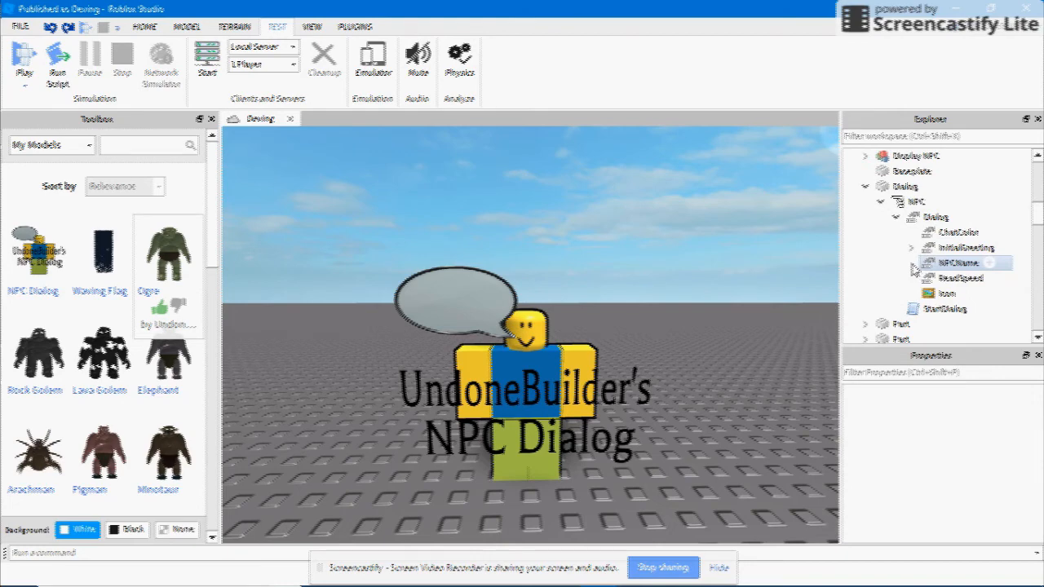
{"action": "left_click", "coordinate": [571, 334]}
{"action": "left_click", "coordinate": [593, 327]}
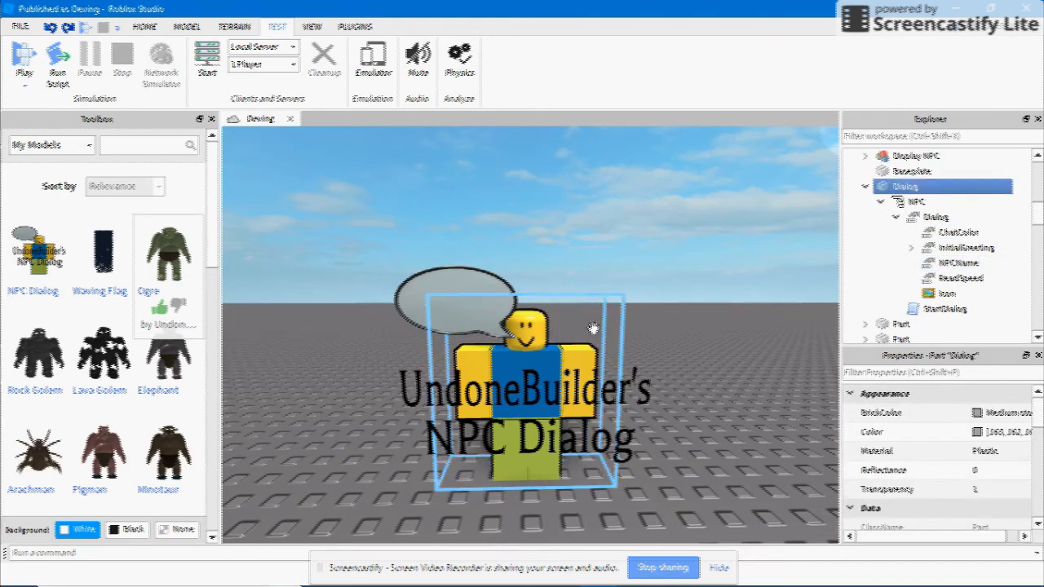
{"action": "key", "text": "ctrl+d"}
{"action": "key", "text": "d"}
{"action": "left_click_drag", "start_coordinate": [603, 310], "coordinate": [667, 430]}
{"action": "key", "text": "s"}
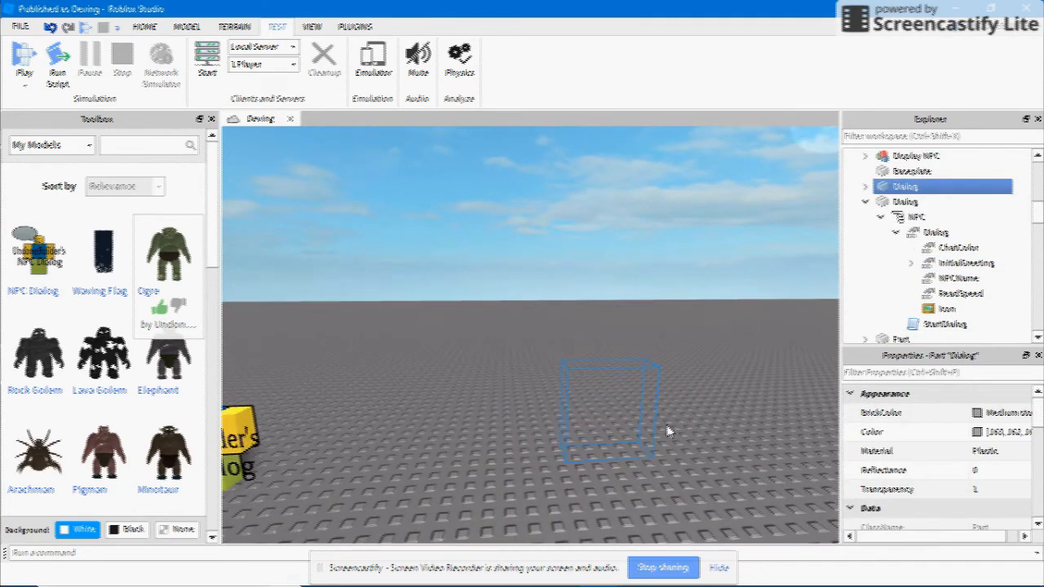
{"action": "left_click", "coordinate": [687, 348]}
Locate and select the INSTRUCTIONS script in the workspace.
{"action": "scroll", "coordinate": [892, 278], "scroll_direction": "up", "scroll_amount": 2}
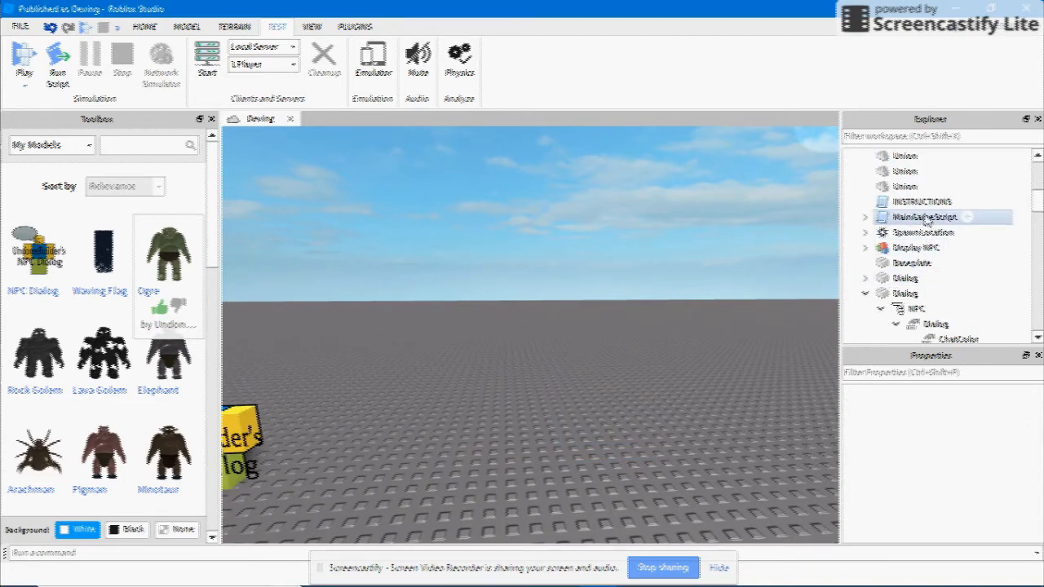
{"action": "right_click_drag", "start_coordinate": [719, 263], "coordinate": [715, 293]}
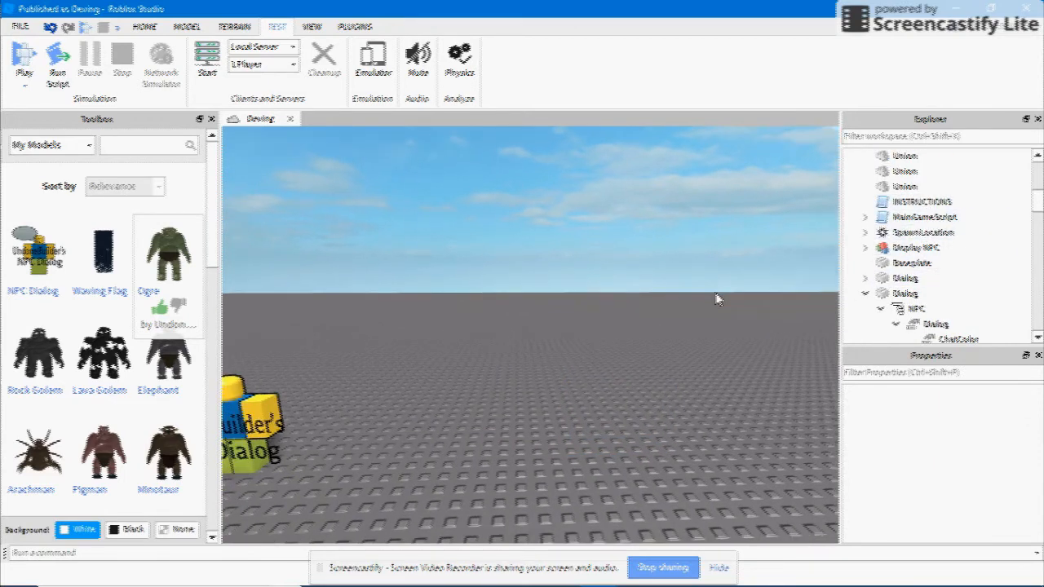
{"action": "left_click", "coordinate": [916, 201]}
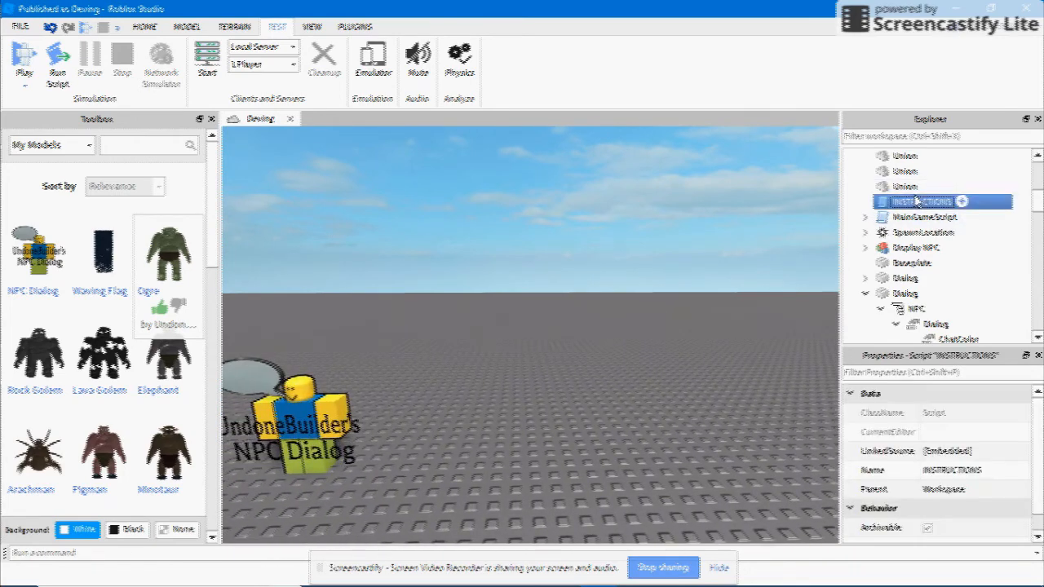
{"action": "scroll", "coordinate": [650, 268], "scroll_direction": "down", "scroll_amount": 5}
Move the duplicated Dialog part a short distance across the baseplate and clear the selection.
{"action": "left_click", "coordinate": [614, 355]}
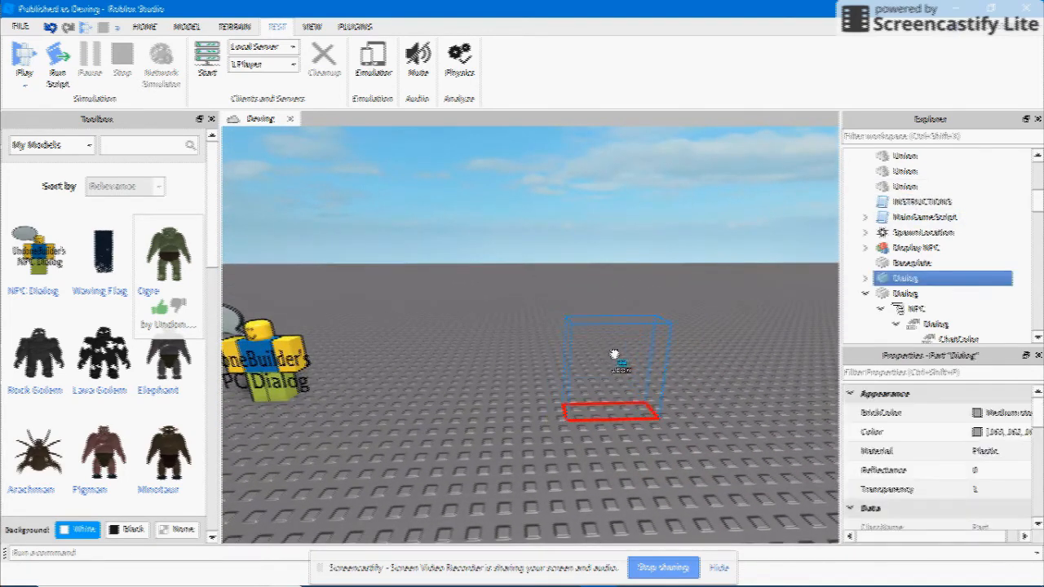
{"action": "left_click_drag", "start_coordinate": [614, 355], "coordinate": [595, 334]}
{"action": "left_click", "coordinate": [669, 287]}
{"action": "right_click_drag", "start_coordinate": [669, 287], "coordinate": [670, 286]}
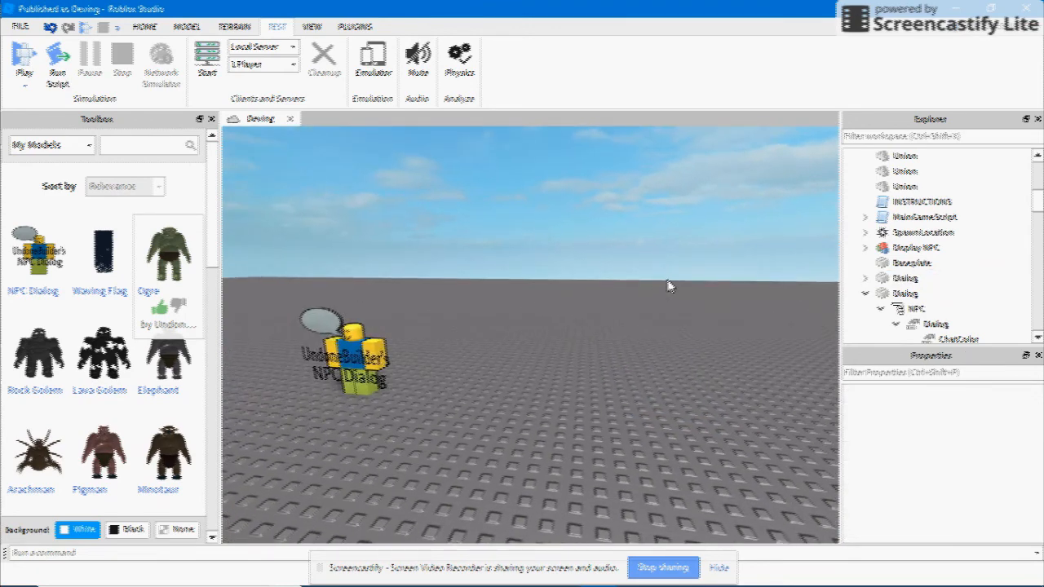